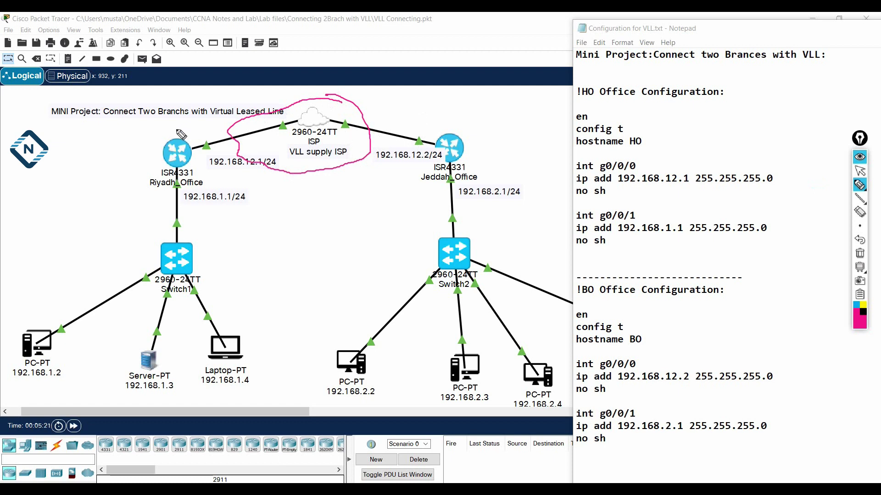
# Outline the Riyadh and Jeddah office routers with the annotation pen, then clear all ink from the screen.
pyautogui.moveTo(163, 123)
pyautogui.mouseDown()
pyautogui.moveTo(205, 138)
pyautogui.moveTo(210, 182)
pyautogui.moveTo(161, 210)
pyautogui.moveTo(134, 211)
pyautogui.mouseUp()
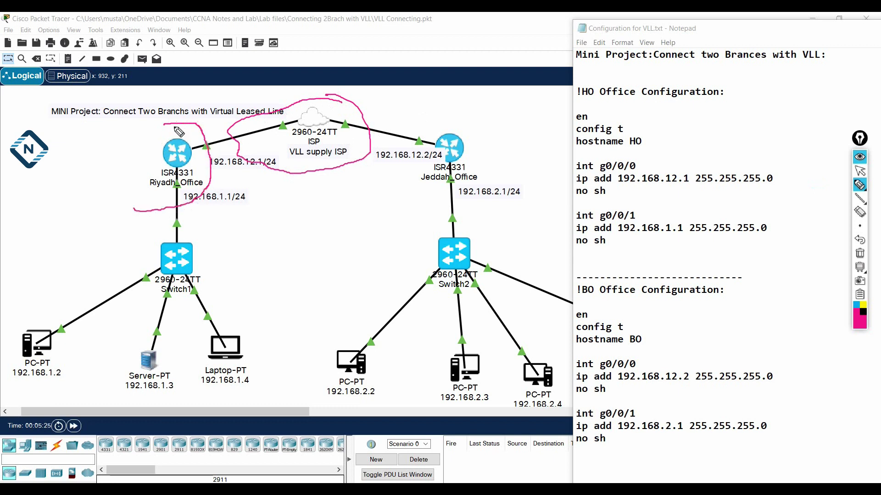
pyautogui.moveTo(166, 123); pyautogui.dragTo(140, 130)
pyautogui.moveTo(474, 108)
pyautogui.mouseDown()
pyautogui.moveTo(415, 138)
pyautogui.moveTo(410, 185)
pyautogui.moveTo(477, 203)
pyautogui.mouseUp()
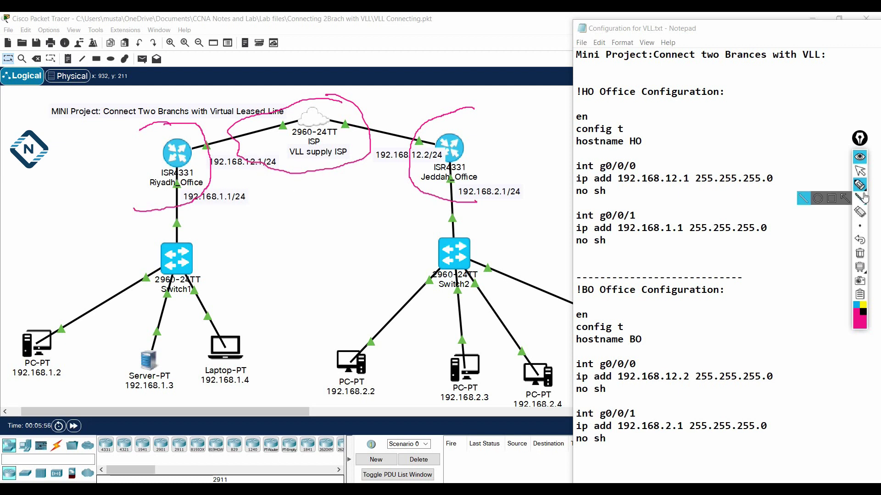
pyautogui.click(865, 251)
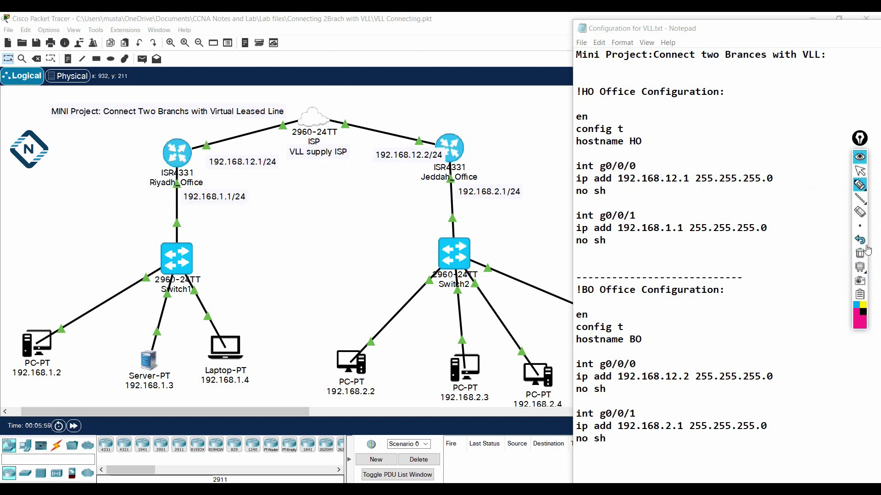
# Draw pen arrows to the ISP-facing links of both office routers and to the ISP cloud.
pyautogui.click(861, 186)
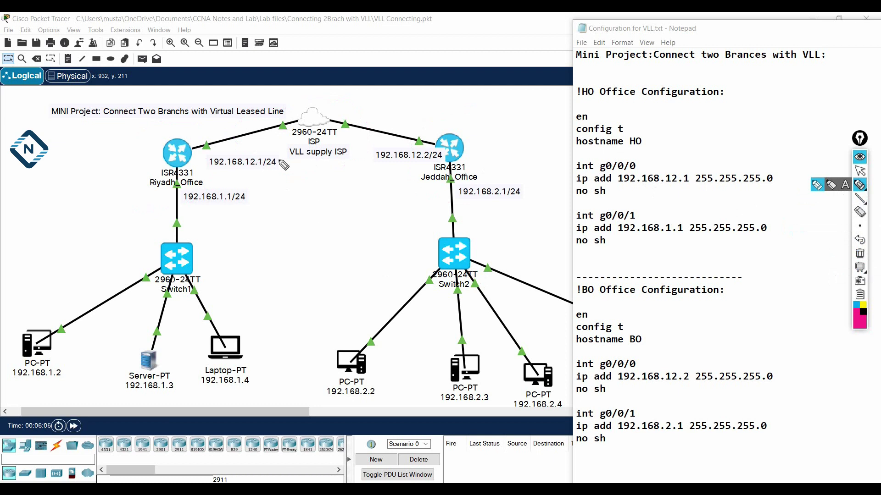
pyautogui.moveTo(200, 140)
pyautogui.mouseDown()
pyautogui.moveTo(203, 123)
pyautogui.moveTo(200, 141)
pyautogui.mouseUp()
pyautogui.click(413, 99)
pyautogui.moveTo(427, 102); pyautogui.dragTo(439, 140)
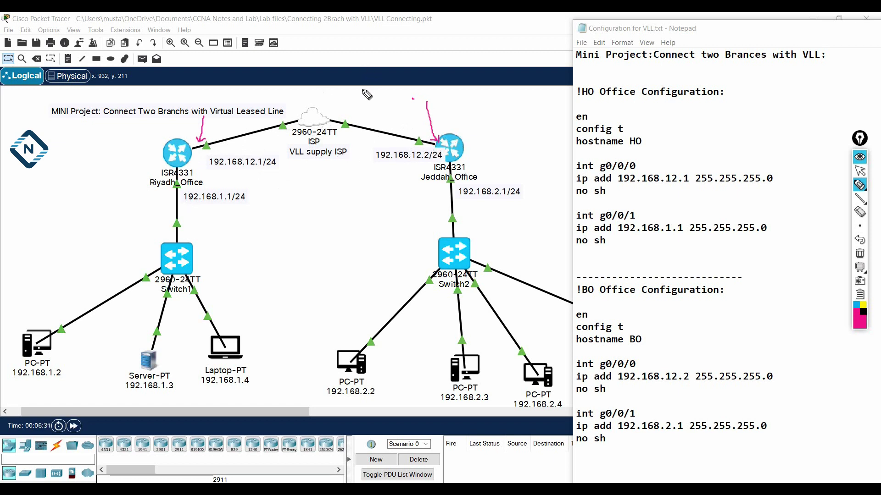
pyautogui.moveTo(369, 90)
pyautogui.mouseDown()
pyautogui.moveTo(350, 102)
pyautogui.moveTo(356, 104)
pyautogui.mouseUp()
# Circle the LAN addresses 192.168.1.1/24 and 192.168.2.1/24, point an arrow at the Riyadh router, and clear all ink.
pyautogui.click(188, 212)
pyautogui.moveTo(187, 212)
pyautogui.mouseDown()
pyautogui.moveTo(268, 192)
pyautogui.moveTo(180, 201)
pyautogui.moveTo(185, 208)
pyautogui.mouseUp()
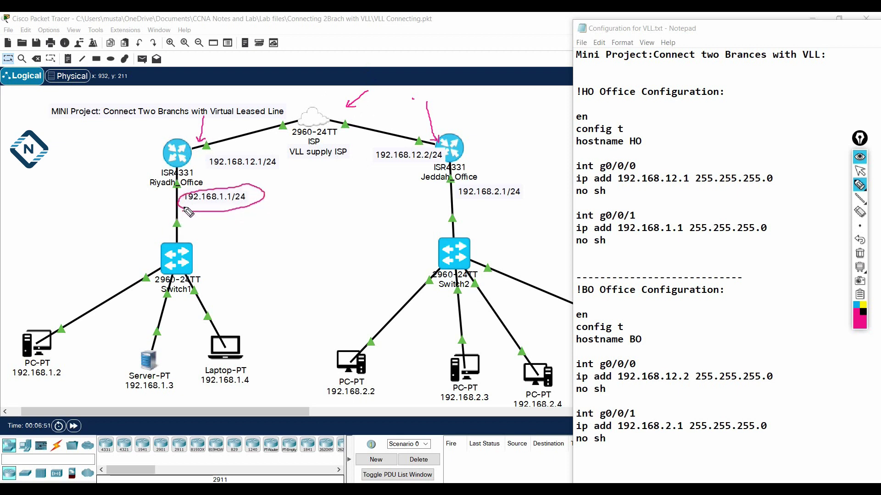
pyautogui.moveTo(525, 179)
pyautogui.mouseDown()
pyautogui.moveTo(463, 181)
pyautogui.moveTo(528, 189)
pyautogui.mouseUp()
pyautogui.moveTo(139, 128); pyautogui.dragTo(151, 153)
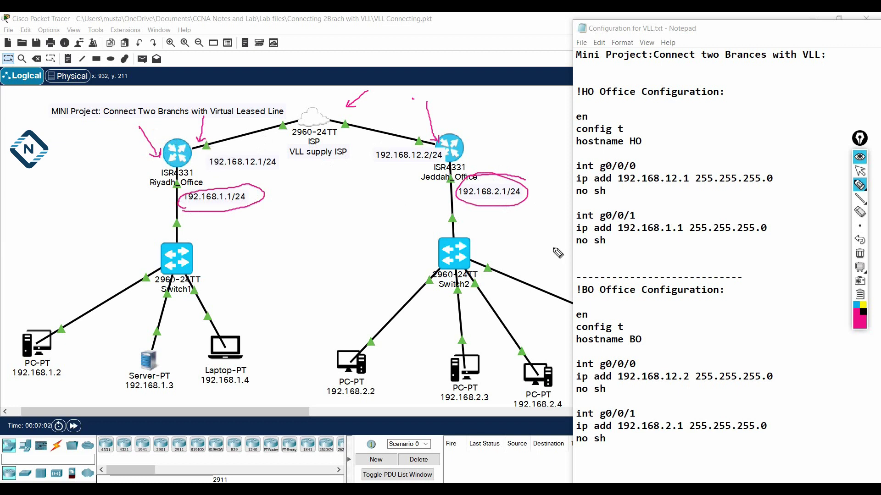
pyautogui.click(859, 253)
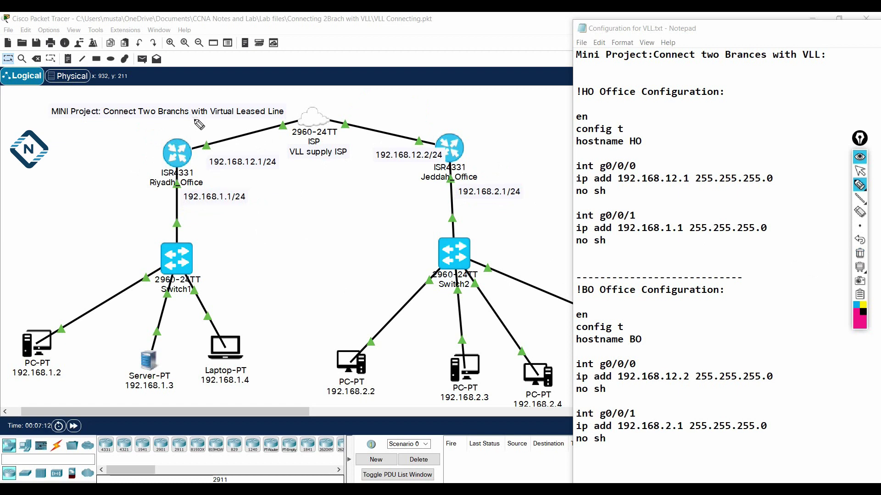
# Point pen arrows at both routers' ISP-facing interfaces, circle the Riyadh one, and clear the annotations.
pyautogui.moveTo(193, 123); pyautogui.dragTo(202, 136)
pyautogui.moveTo(432, 106); pyautogui.dragTo(427, 128)
pyautogui.moveTo(197, 133)
pyautogui.mouseDown()
pyautogui.moveTo(201, 156)
pyautogui.moveTo(215, 135)
pyautogui.moveTo(222, 149)
pyautogui.moveTo(212, 160)
pyautogui.mouseUp()
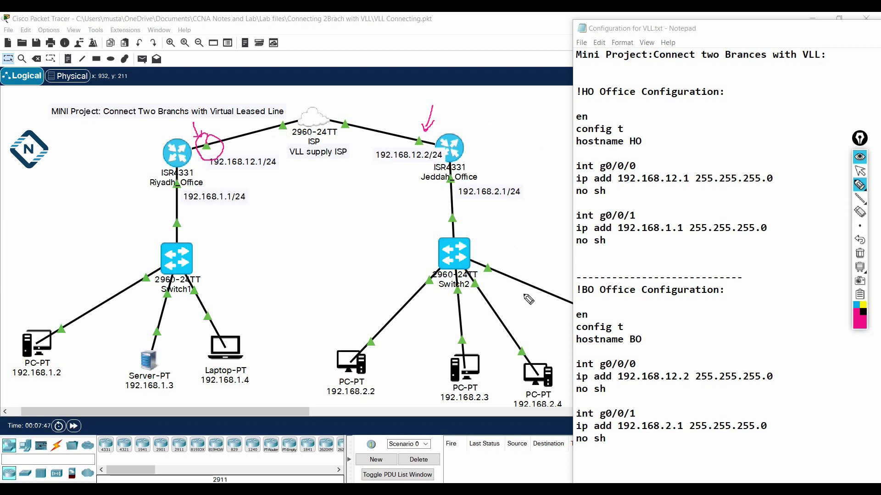
pyautogui.click(860, 253)
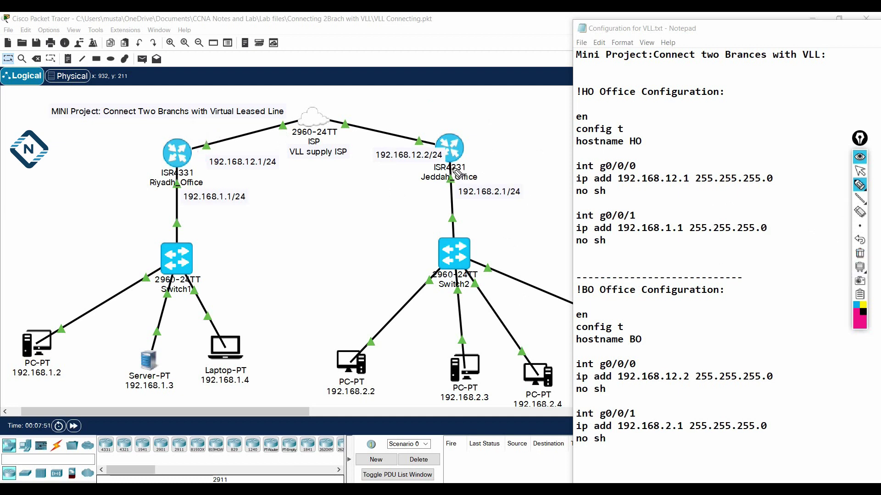
# Mark the ISP-facing and LAN interfaces of both office routers with the pen, and erase the markings.
pyautogui.moveTo(196, 121); pyautogui.dragTo(205, 129)
pyautogui.moveTo(141, 194)
pyautogui.mouseDown()
pyautogui.moveTo(163, 189)
pyautogui.moveTo(166, 197)
pyautogui.mouseUp()
pyautogui.moveTo(214, 158)
pyautogui.mouseDown()
pyautogui.moveTo(197, 143)
pyautogui.moveTo(219, 143)
pyautogui.mouseUp()
pyautogui.moveTo(419, 130)
pyautogui.mouseDown()
pyautogui.moveTo(412, 140)
pyautogui.moveTo(425, 137)
pyautogui.mouseUp()
pyautogui.moveTo(460, 174); pyautogui.dragTo(467, 177)
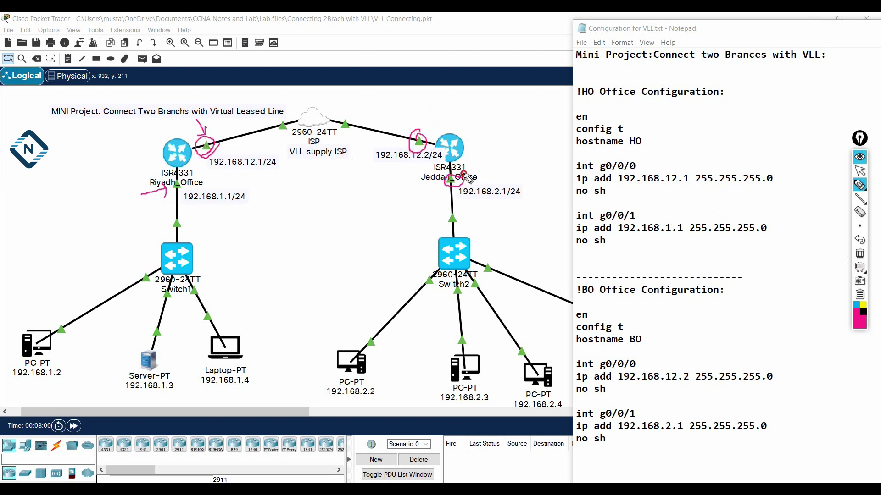
pyautogui.click(859, 253)
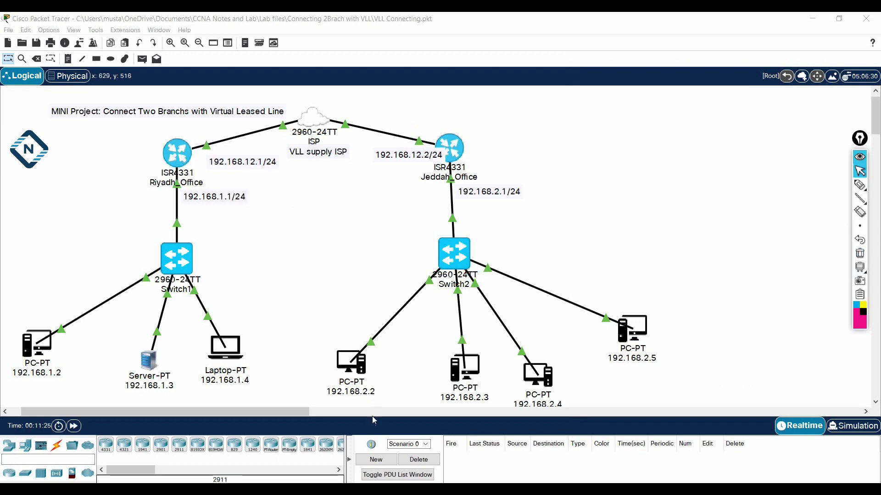
# Open the ISP switch's command line in a widened window to view its MAC address table.
pyautogui.click(311, 116)
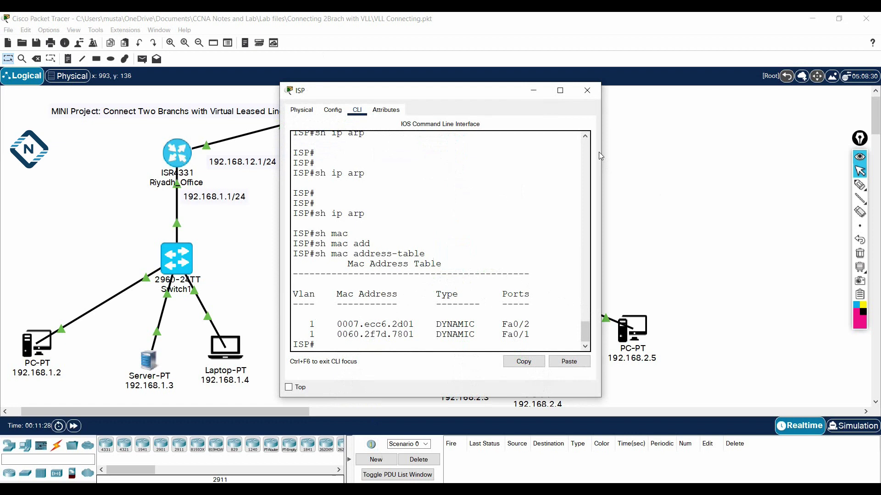
pyautogui.moveTo(599, 152); pyautogui.dragTo(767, 152)
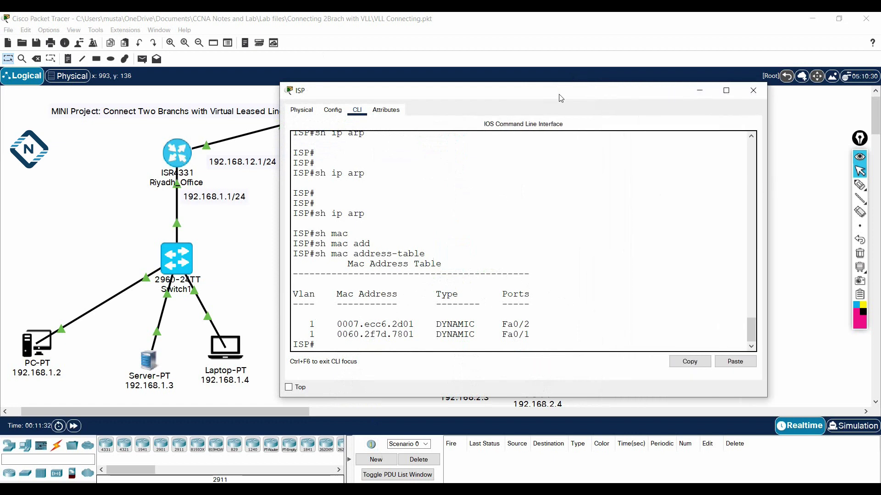
pyautogui.moveTo(561, 98); pyautogui.dragTo(630, 136)
# Tick both MAC addresses and mark their VLAN numbers with the pen, then minimize the ISP window.
pyautogui.click(860, 184)
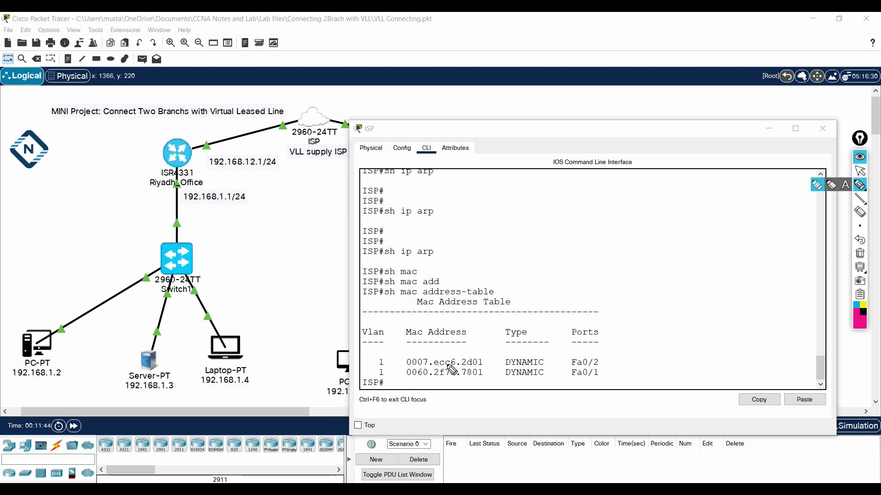
pyautogui.click(487, 362)
pyautogui.moveTo(487, 363)
pyautogui.mouseDown()
pyautogui.moveTo(494, 354)
pyautogui.moveTo(491, 369)
pyautogui.mouseUp()
pyautogui.moveTo(371, 357); pyautogui.dragTo(377, 380)
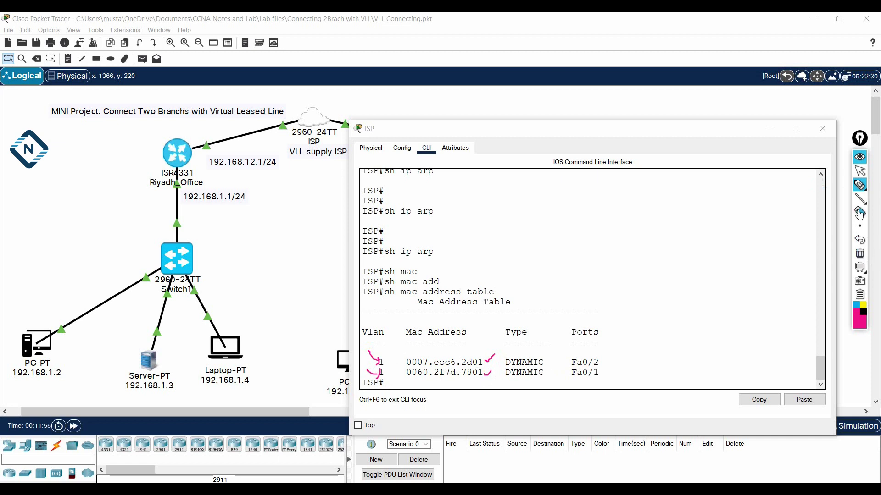
pyautogui.click(862, 169)
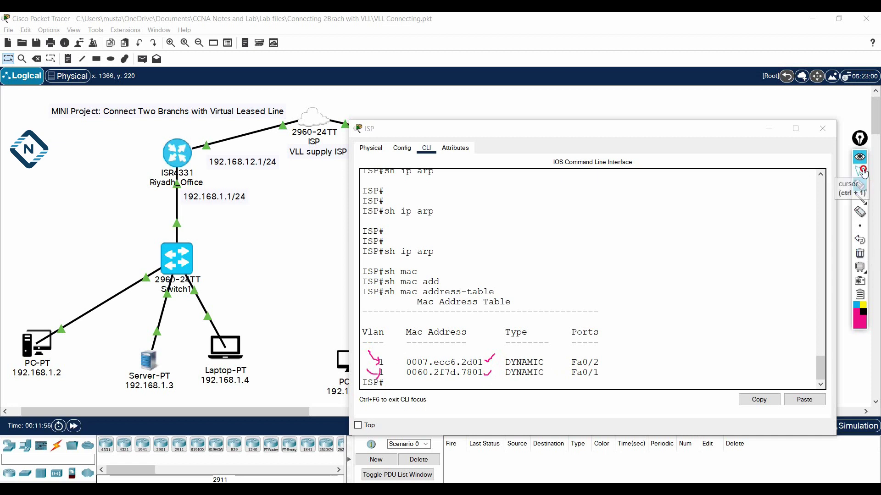
pyautogui.click(768, 130)
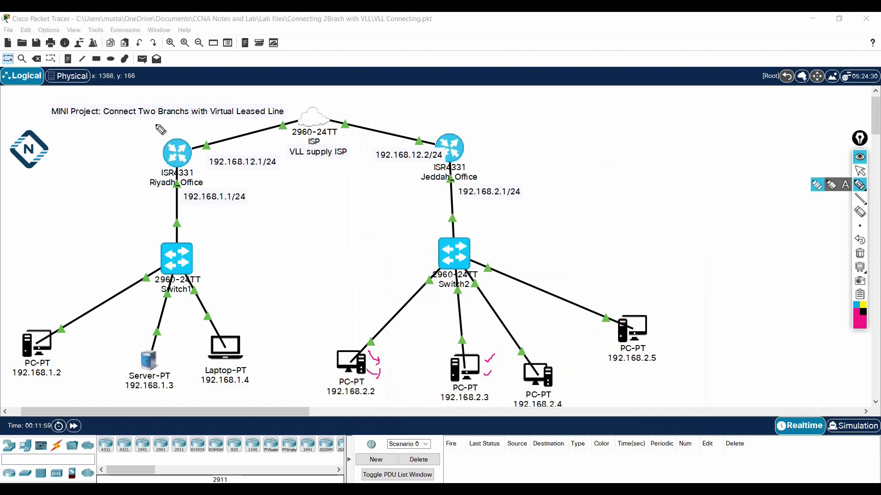
# Point pen arrows at the Riyadh and Jeddah office routers, clear all ink, and restore the normal cursor.
pyautogui.moveTo(153, 124); pyautogui.dragTo(161, 137)
pyautogui.moveTo(462, 110); pyautogui.dragTo(457, 124)
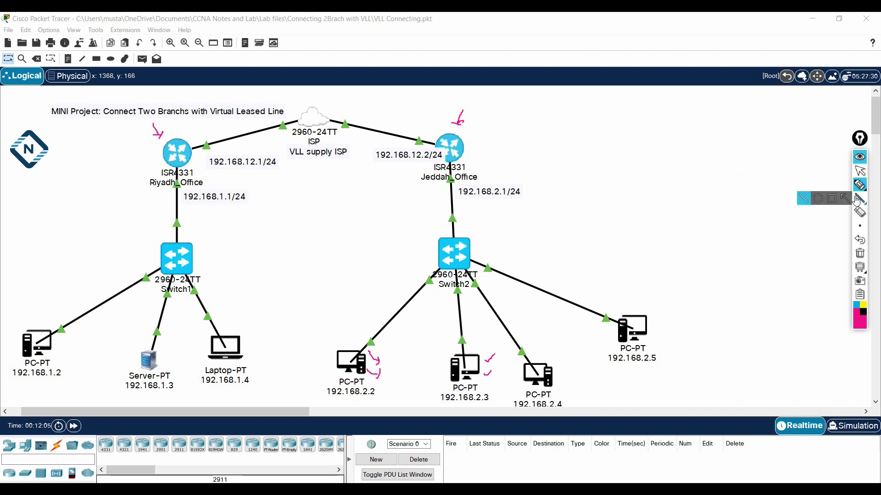
pyautogui.click(860, 253)
pyautogui.click(859, 171)
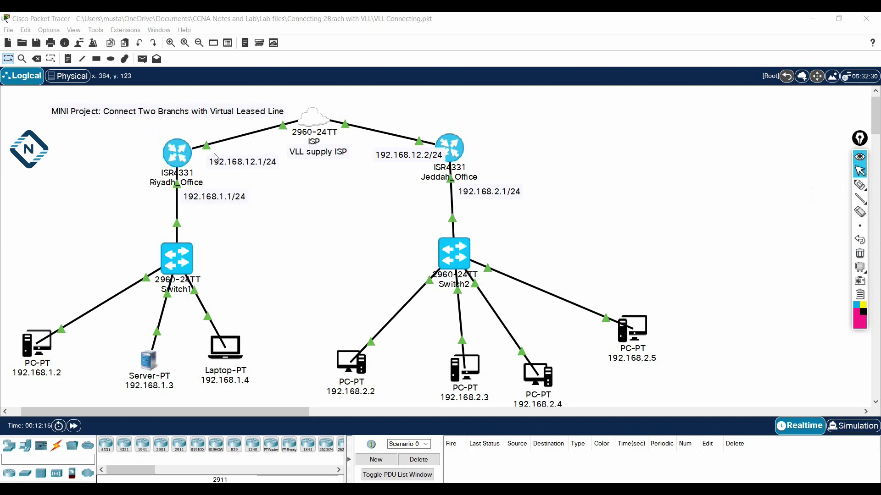
# Ping 192.168.1.3 from the command prompt of PC 192.168.2.2, and minimize the PC's window.
pyautogui.hotkey('alt', 'Tab')
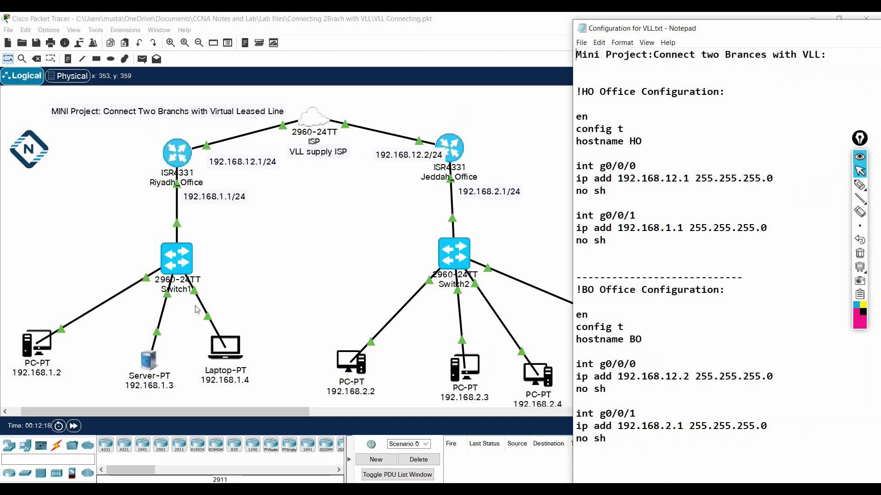
pyautogui.click(348, 364)
pyautogui.click(364, 110)
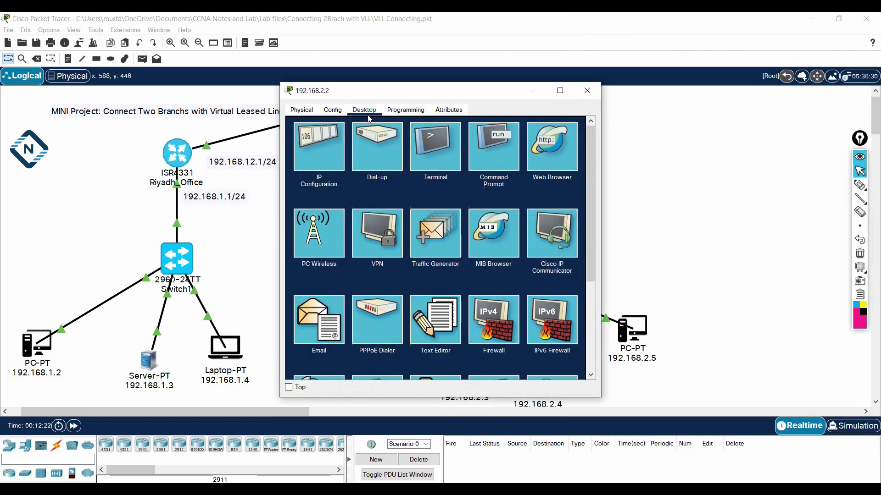
pyautogui.click(473, 151)
pyautogui.moveTo(601, 171); pyautogui.dragTo(828, 170)
pyautogui.moveTo(585, 101); pyautogui.dragTo(731, 128)
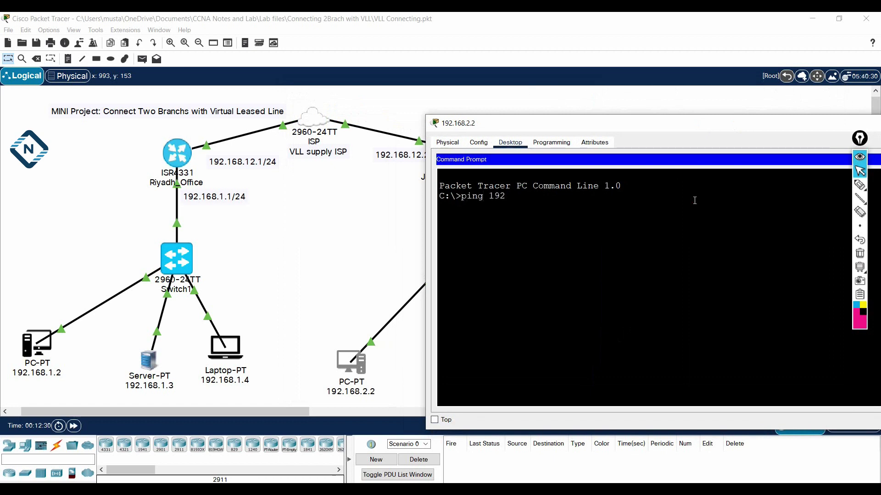
pyautogui.write('68.1.3')
pyautogui.press('Return')
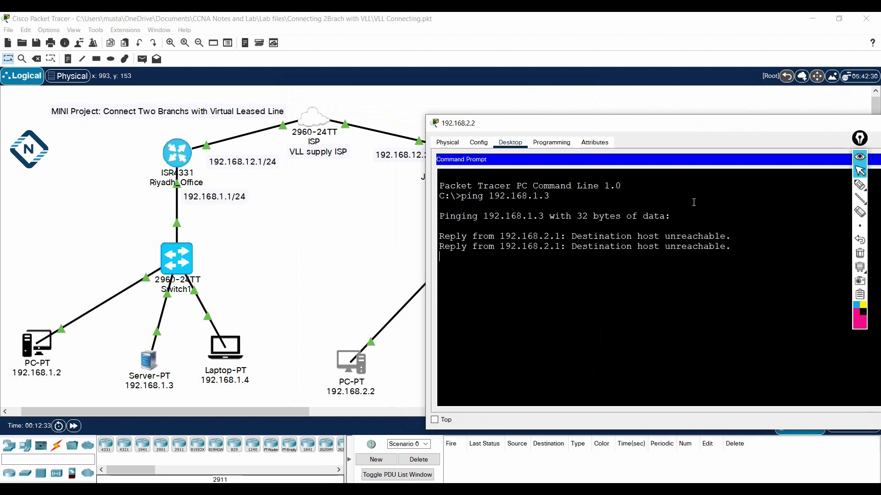
pyautogui.moveTo(692, 134); pyautogui.dragTo(601, 130)
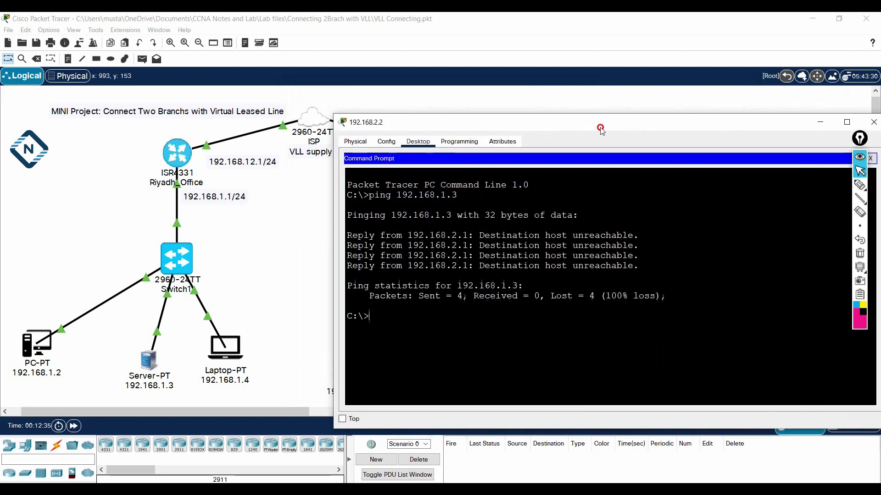
pyautogui.click(816, 124)
# In Notepad, add "router ospf 1", "int g0/0/0" and "ip ospf 1 area 0" below the HO office interface configuration.
pyautogui.hotkey('alt', 'Tab')
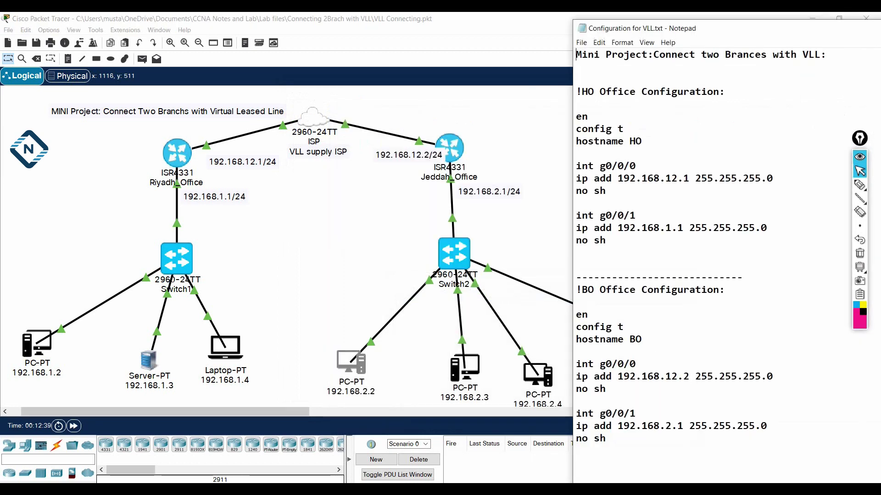
pyautogui.click(650, 246)
pyautogui.press('Return')
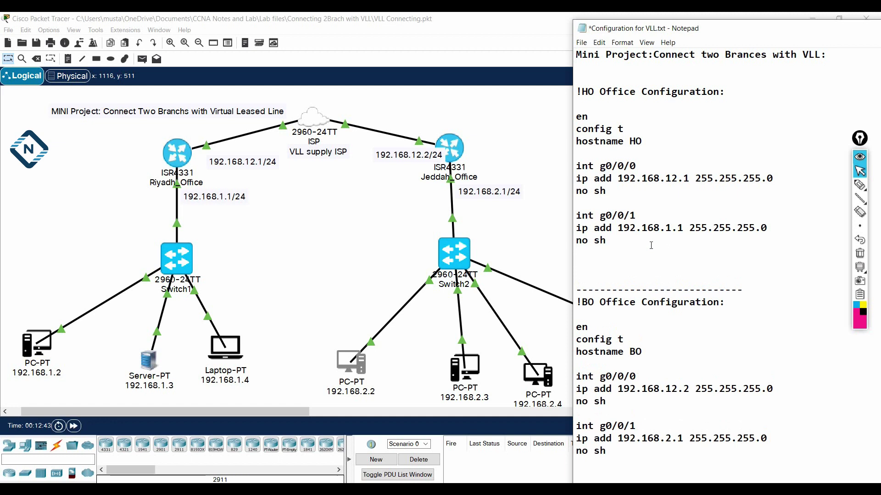
pyautogui.press('Return')
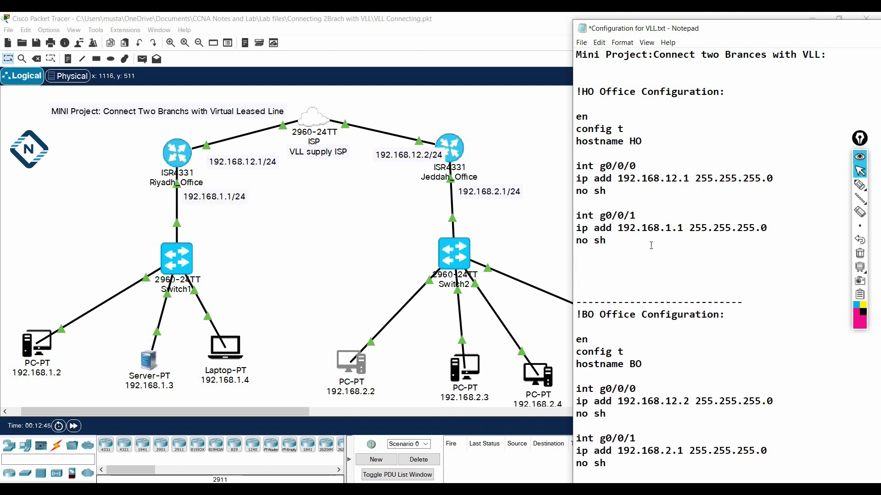
pyautogui.write('router ospf 1')
pyautogui.press('Return')
pyautogui.write('i')
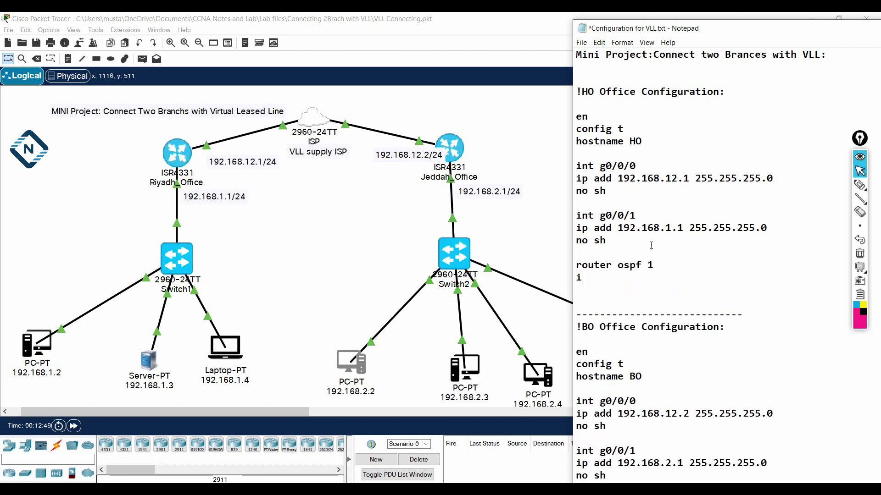
pyautogui.write('nt g0/0/0')
pyautogui.press('Return')
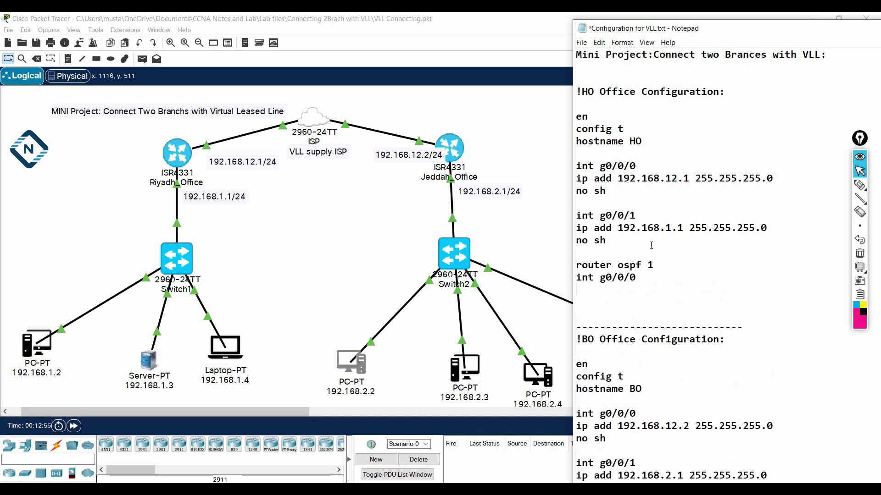
pyautogui.write('ip ospf')
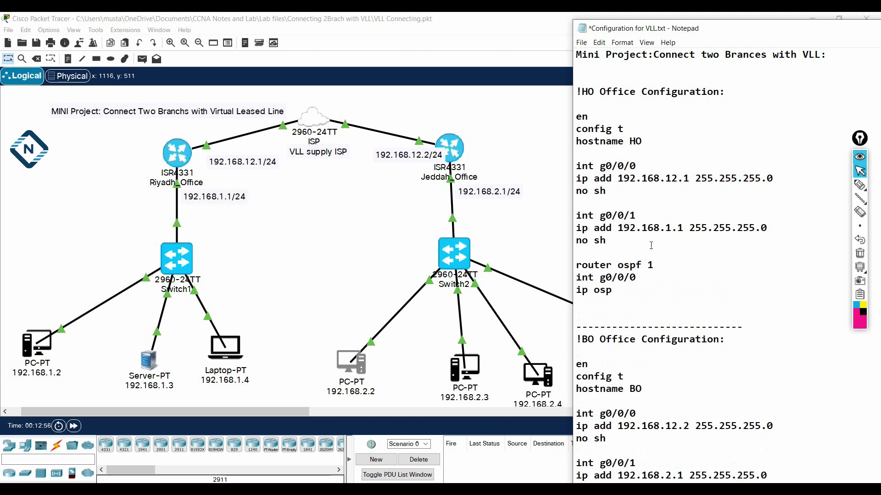
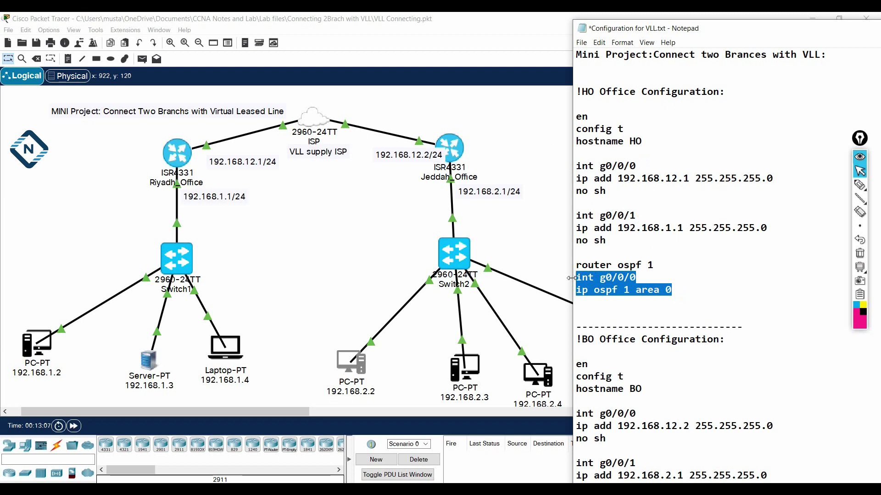
# Add a second OSPF block to the HO configuration with "int g0/0/1" and "ip ospf 1 area 0".
pyautogui.click(691, 299)
pyautogui.press('Return')
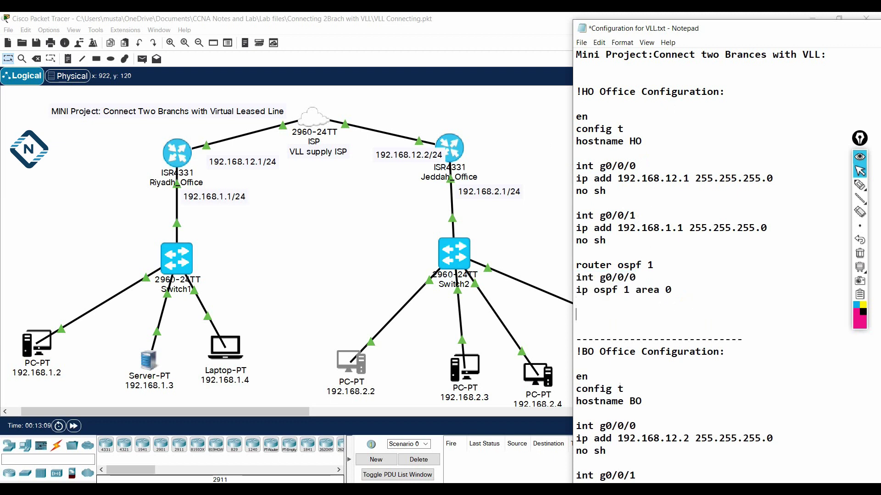
pyautogui.write('int g0/0/0 ip ospf 1 area 0')
pyautogui.click(636, 315)
pyautogui.press('BackSpace')
pyautogui.write('1')
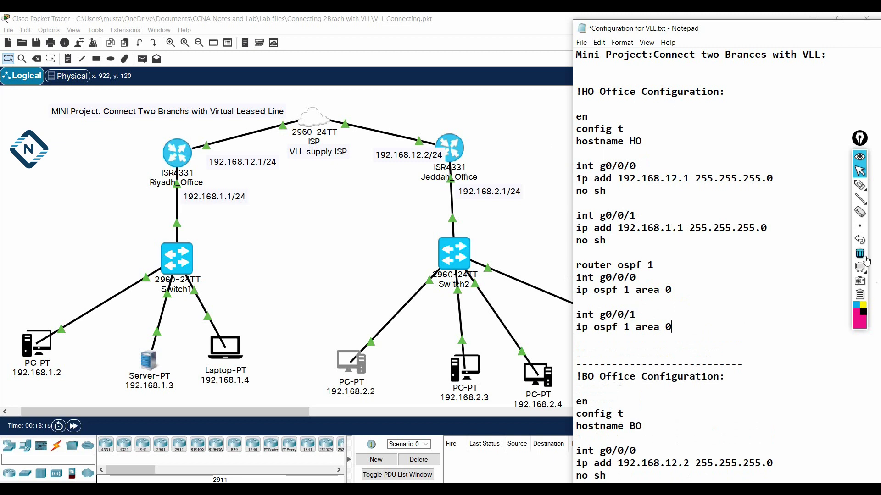
# Draw pen arrows at the Riyadh office router's uplink and LAN interfaces, and restore the normal cursor.
pyautogui.click(859, 185)
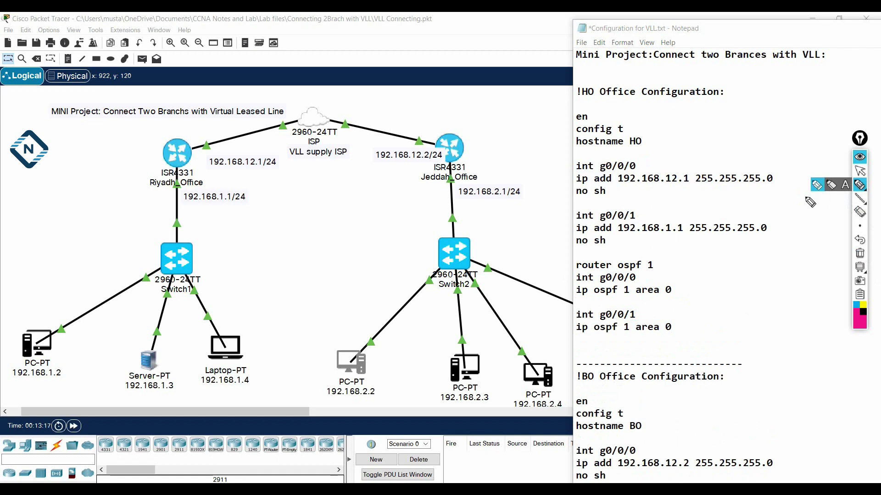
pyautogui.moveTo(200, 122); pyautogui.dragTo(195, 132)
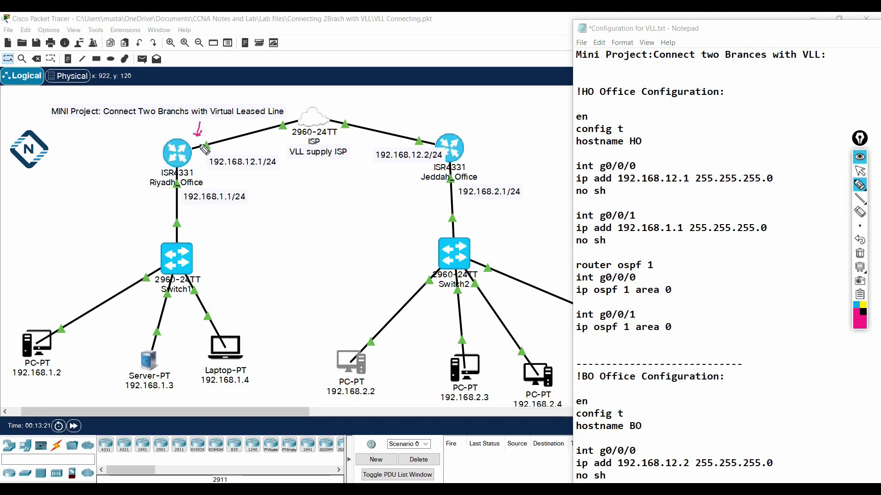
pyautogui.moveTo(130, 197); pyautogui.dragTo(167, 192)
pyautogui.click(860, 171)
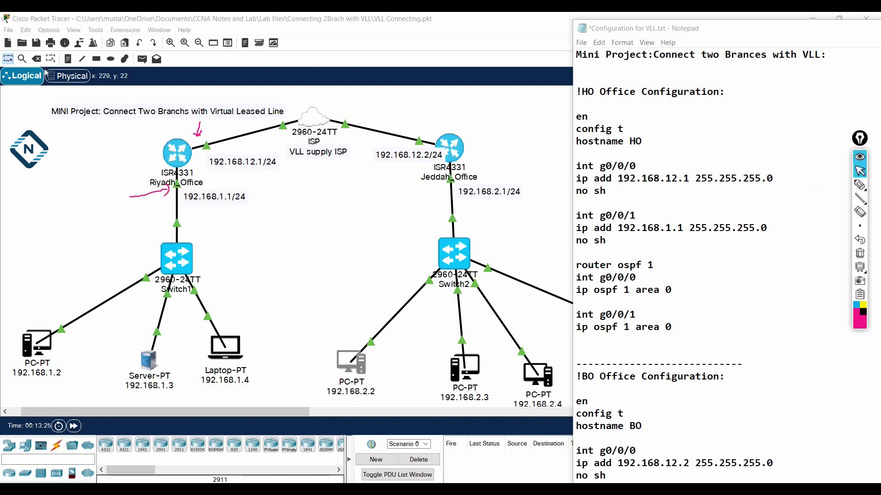
# In the preferences, turn on "Always Show Port Labels in Logical Workspace" and close the dialog.
pyautogui.click(49, 30)
pyautogui.click(58, 42)
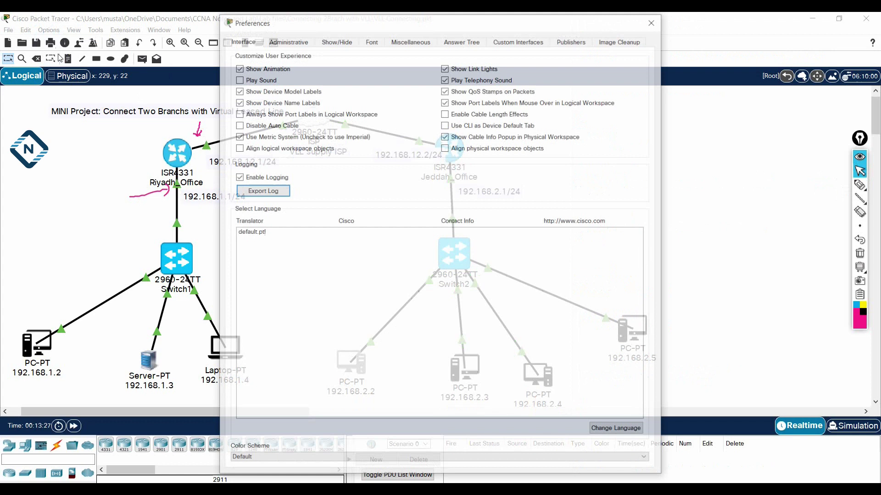
pyautogui.click(238, 113)
pyautogui.click(654, 23)
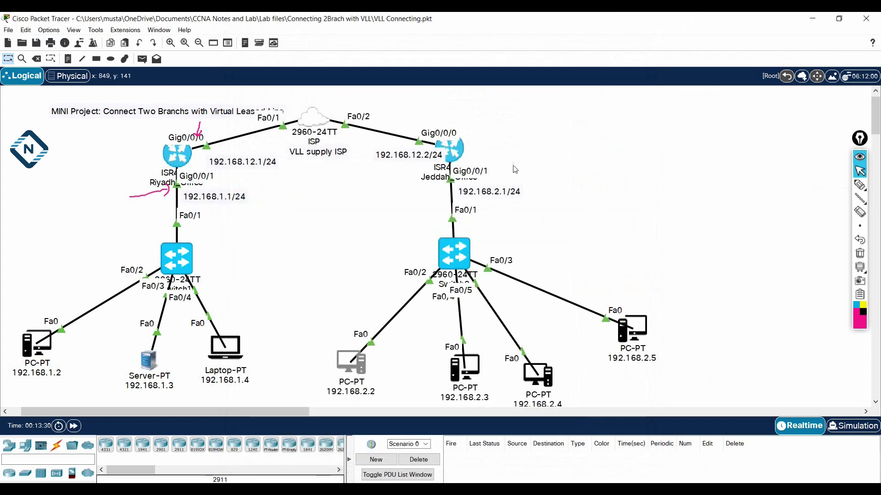
# In Notepad, copy the HO OSPF block from "router ospf 1" through the "ip ospf 1 area 0" line under g0/0/1.
pyautogui.hotkey('alt', 'Tab')
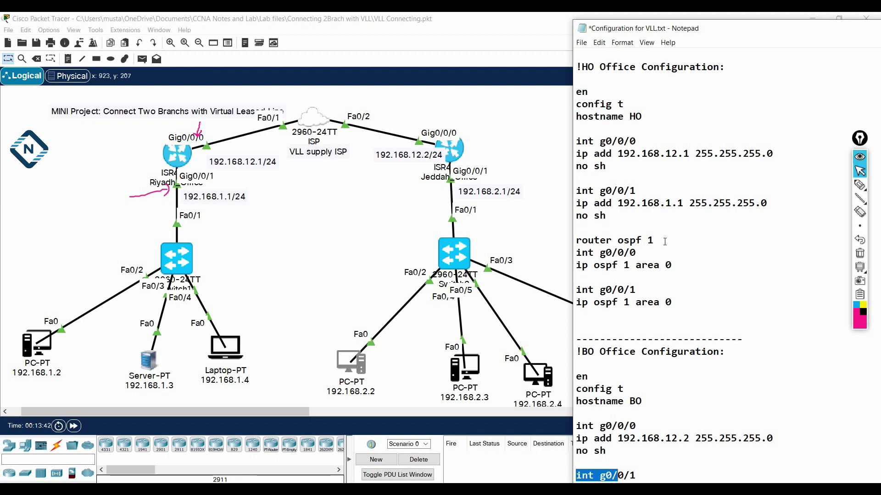
pyautogui.click(684, 295)
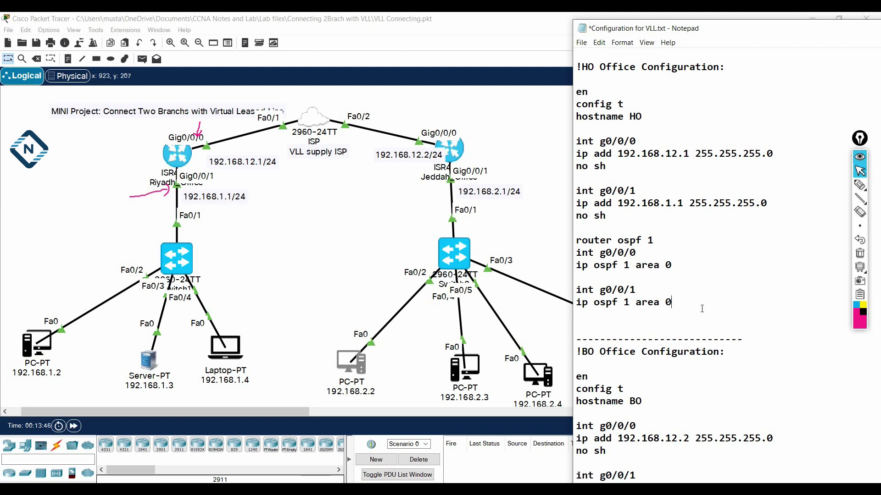
pyautogui.moveTo(773, 32); pyautogui.dragTo(774, 25)
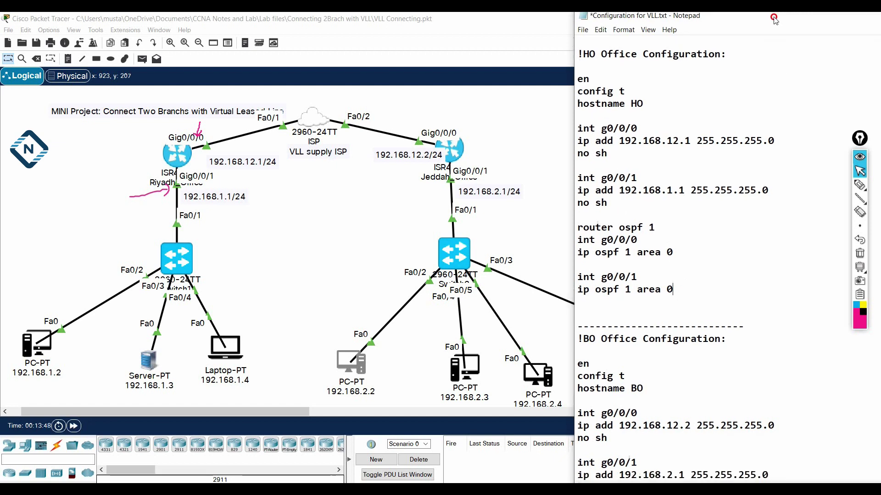
pyautogui.keyDown('shift'); pyautogui.click(600, 248); pyautogui.keyUp('shift')
pyautogui.keyDown('shift'); pyautogui.click(577, 234); pyautogui.keyUp('shift')
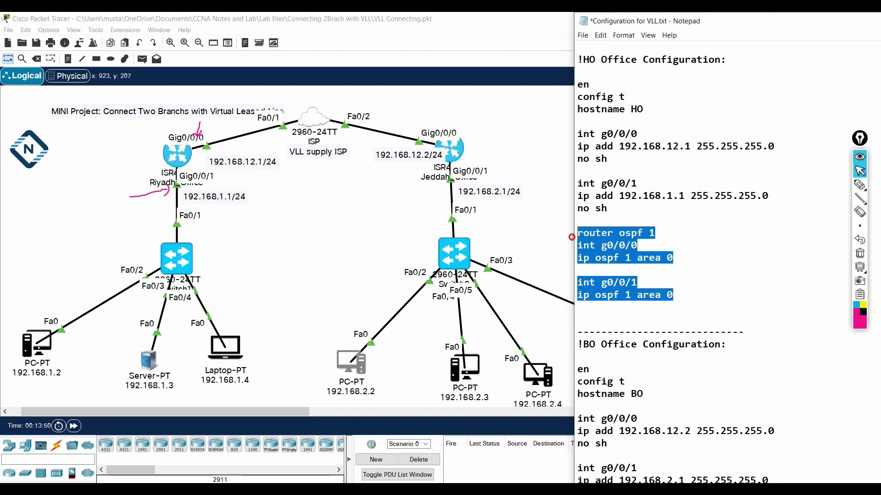
pyautogui.rightClick(598, 248)
pyautogui.click(573, 282)
pyautogui.rightClick(635, 247)
pyautogui.click(593, 280)
# Open the Riyadh office router's command line in a wider window and enter global configuration mode with "config t".
pyautogui.click(179, 156)
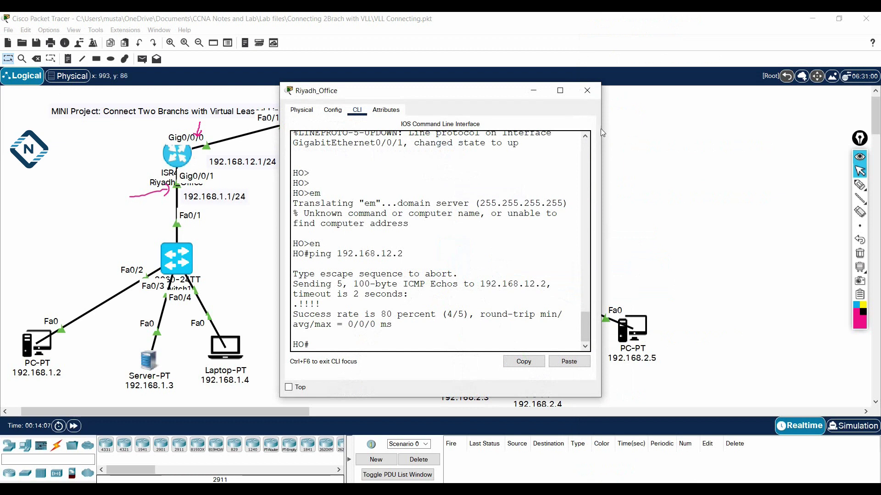
pyautogui.moveTo(601, 130); pyautogui.dragTo(796, 129)
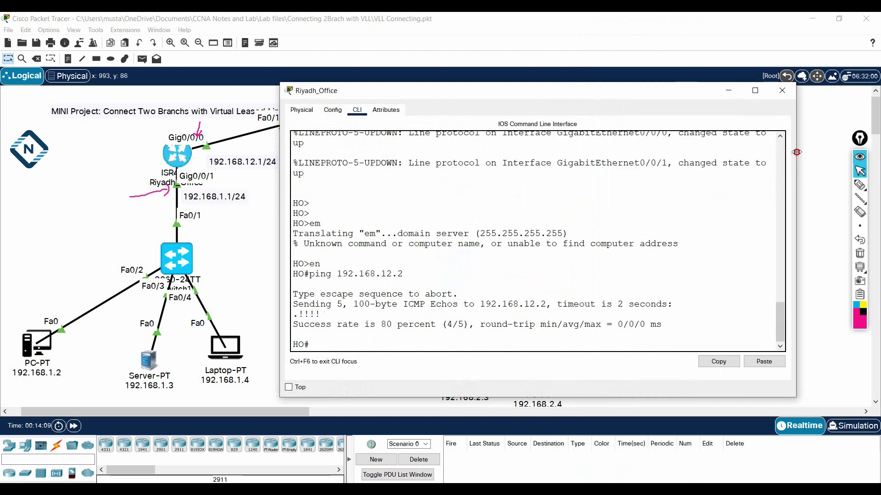
pyautogui.write('config t')
pyautogui.press('Return')
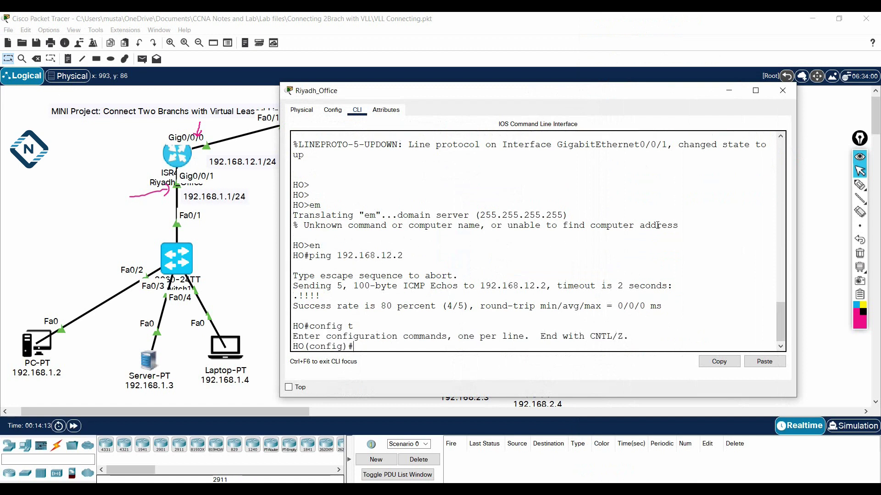
# Paste and run the copied OSPF block on the Riyadh office router, and close its window.
pyautogui.rightClick(657, 226)
pyautogui.click(669, 246)
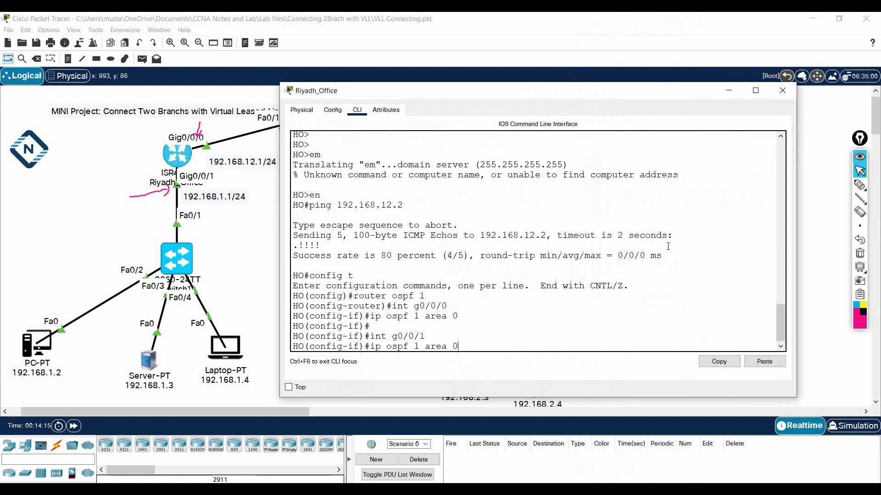
pyautogui.press('Return')
pyautogui.press('Return')
pyautogui.press('Return')
pyautogui.press('Return')
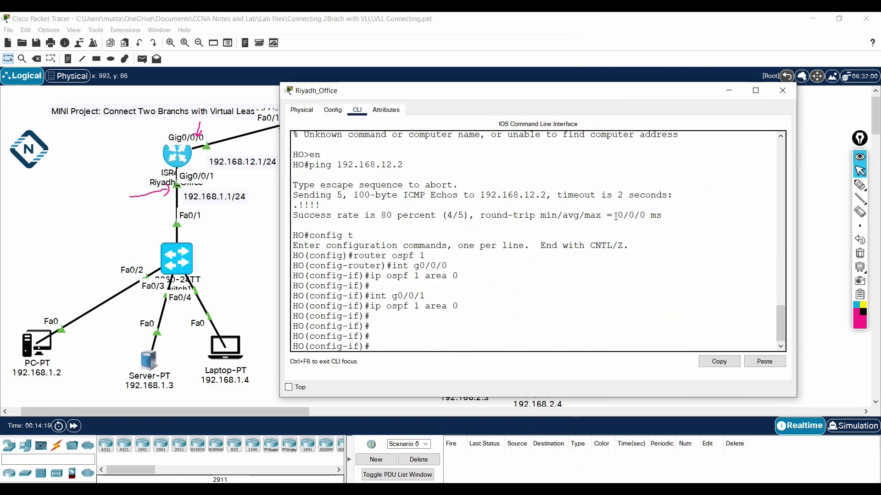
pyautogui.click(782, 91)
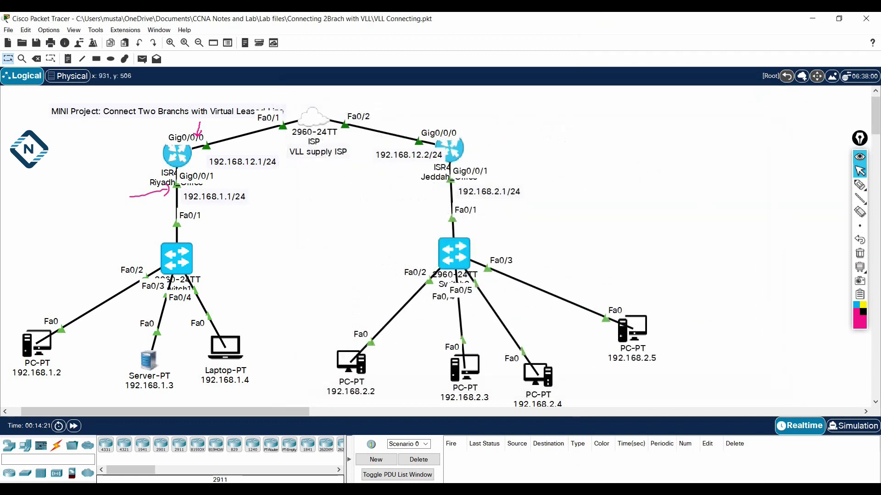
# In Notepad, copy the HO OSPF block and paste it below the g0/0/1 lines of the BO office configuration.
pyautogui.hotkey('alt', 'Tab')
pyautogui.rightClick(632, 253)
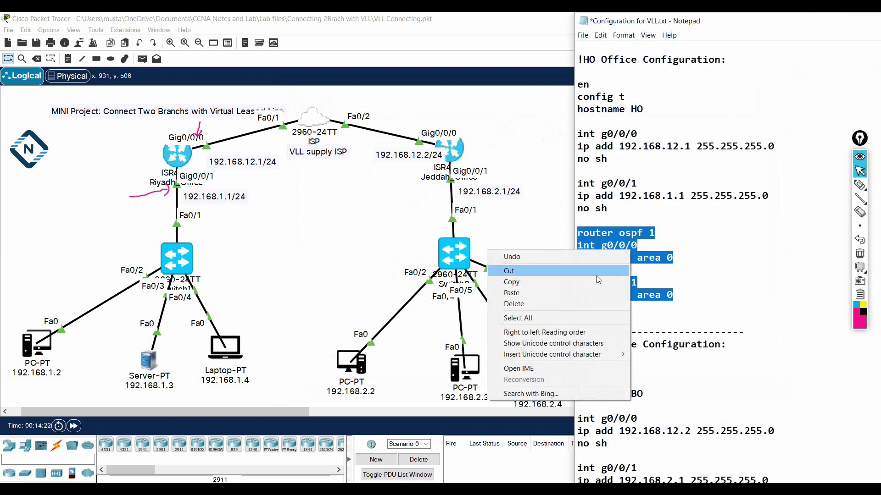
pyautogui.click(587, 284)
pyautogui.scroll(-2, 673, 332)
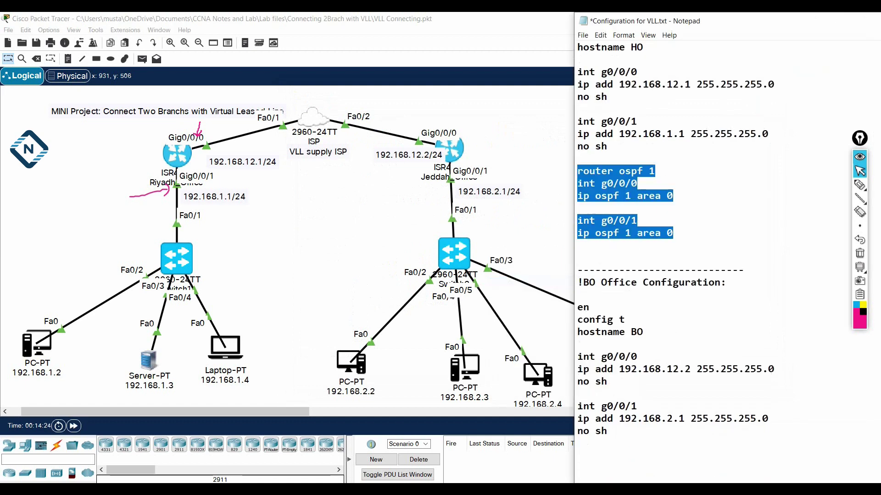
pyautogui.click(577, 467)
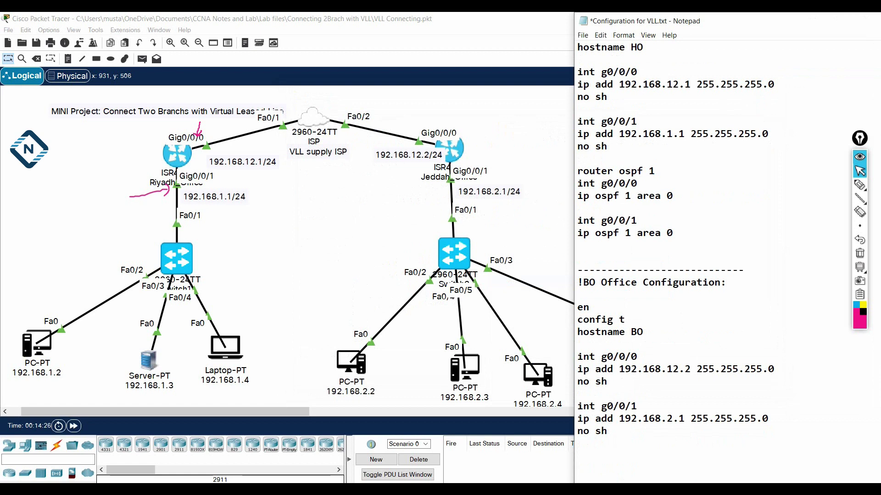
pyautogui.hotkey('ctrl', 'v')
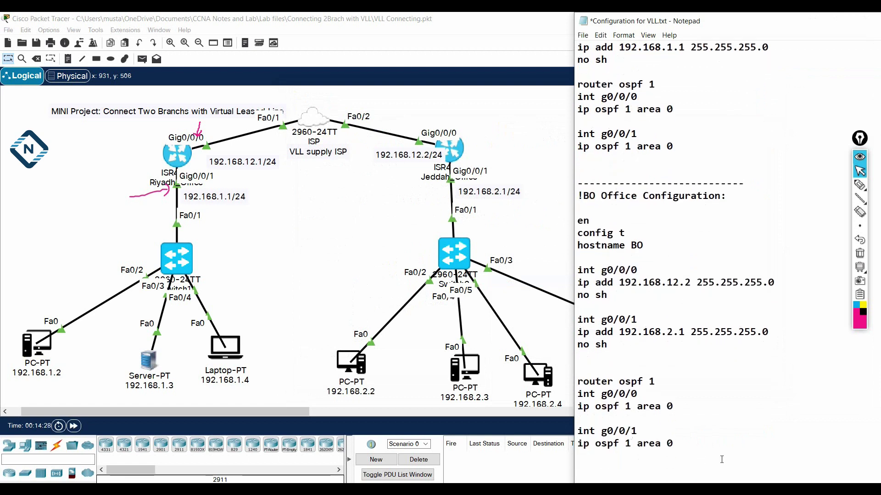
# Open the Jeddah office router's command line, widen its window, and move it higher on the screen.
pyautogui.click(450, 148)
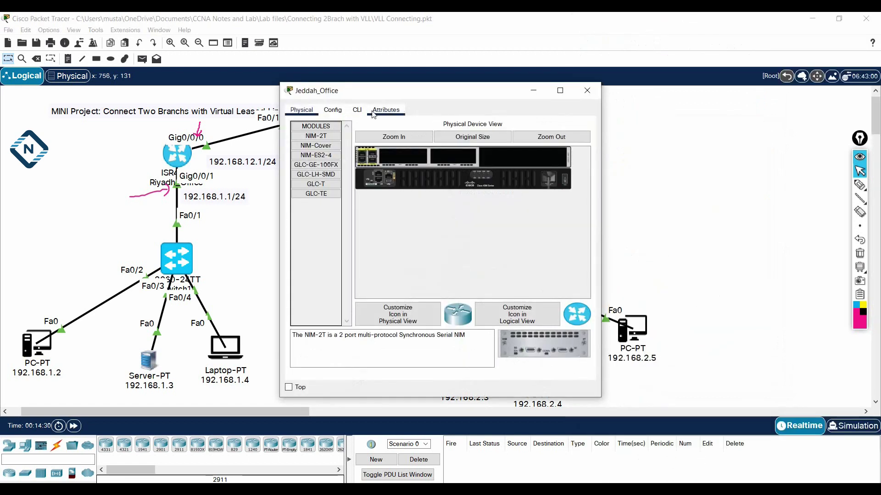
pyautogui.click(358, 110)
pyautogui.moveTo(600, 145); pyautogui.dragTo(819, 145)
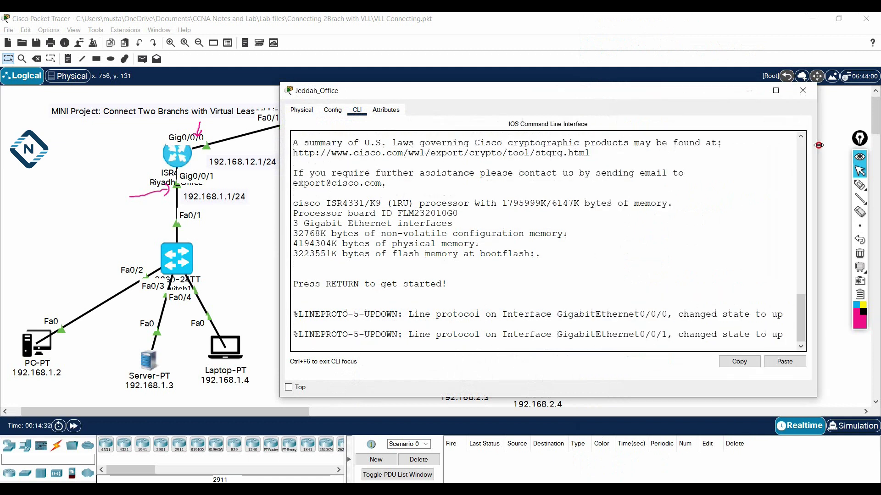
pyautogui.moveTo(556, 92); pyautogui.dragTo(587, 24)
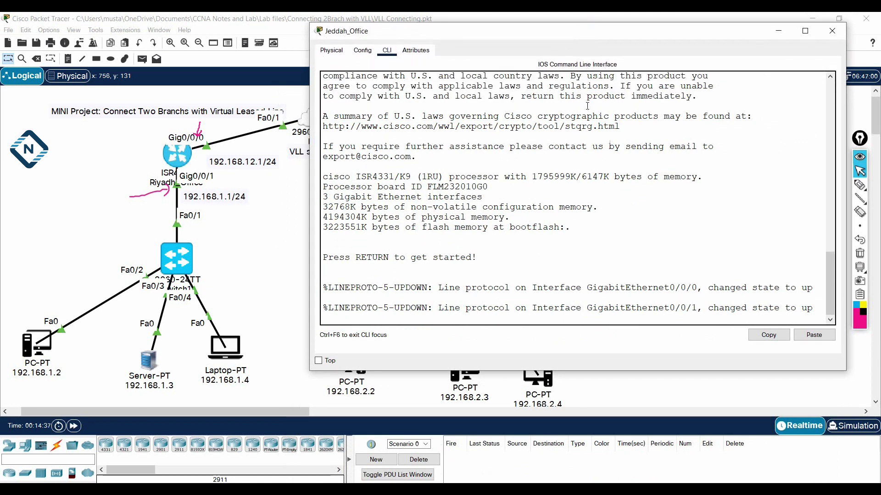
# Enter privileged mode with "en" and global configuration mode with "config t" on the Jeddah office router.
pyautogui.press('Return')
pyautogui.press('Return')
pyautogui.write('en')
pyautogui.press('Return')
pyautogui.write('cofi')
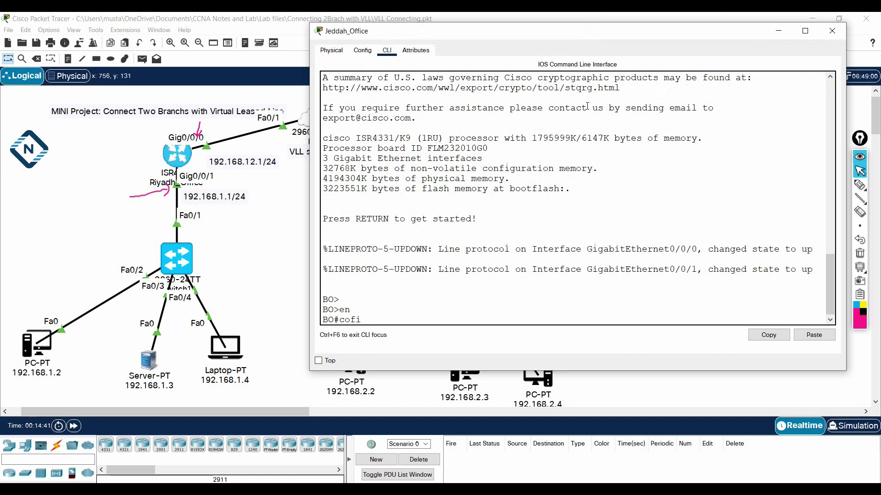
pyautogui.write('g t')
pyautogui.press('Return')
pyautogui.press('Return')
pyautogui.write('config t')
pyautogui.press('Return')
pyautogui.press('Return')
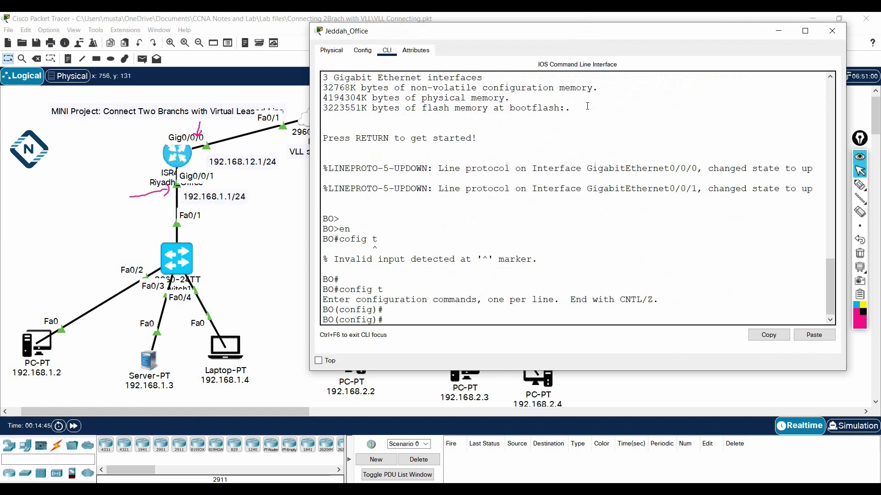
pyautogui.press('Return')
pyautogui.press('Return')
pyautogui.press('Return')
pyautogui.press('Return')
pyautogui.press('Return')
pyautogui.press('Return')
pyautogui.press('Return')
pyautogui.press('Return')
pyautogui.press('Return')
pyautogui.press('Return')
pyautogui.press('Return')
# Paste and run the OSPF 1 area 0 commands for g0/0/0 and g0/0/1 on the Jeddah office router.
pyautogui.rightClick(587, 106)
pyautogui.click(597, 123)
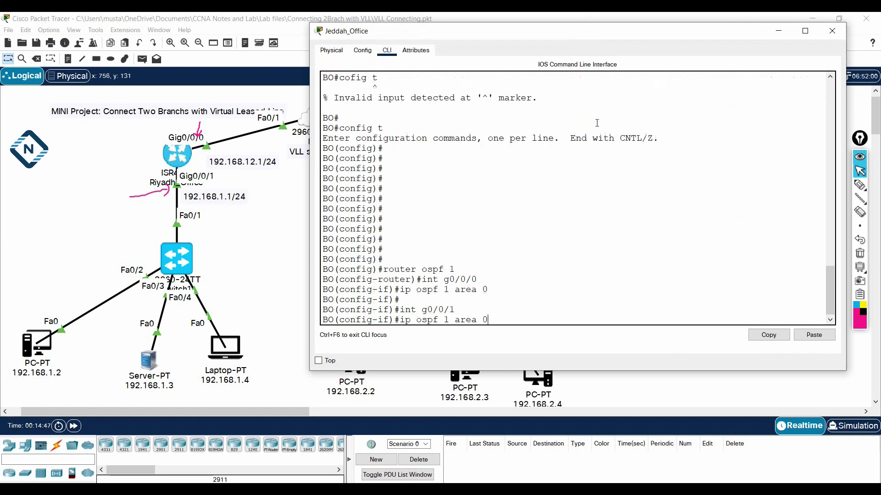
pyautogui.press('Return')
pyautogui.press('Return')
# Leave configuration mode on the Jeddah office router, save its configuration with "wr", and close its window.
pyautogui.hotkey('ctrl', 'z')
pyautogui.press('Return')
pyautogui.press('Return')
pyautogui.press('Return')
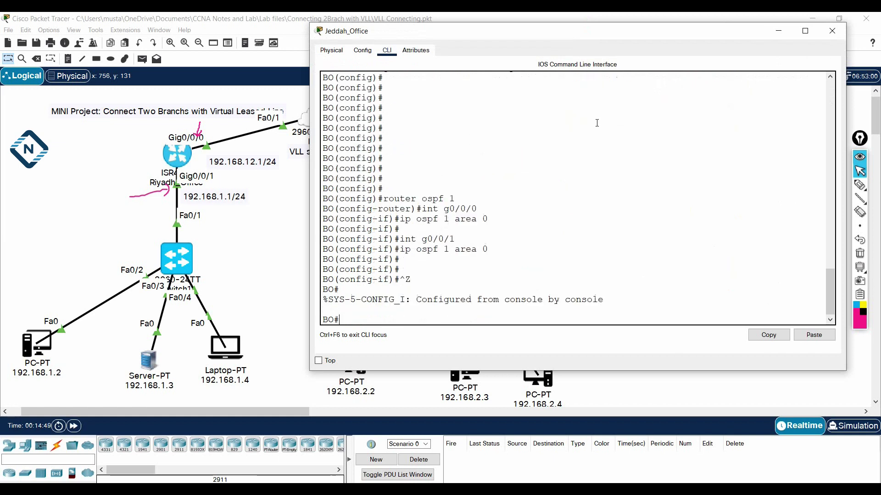
pyautogui.write('wr')
pyautogui.press('Return')
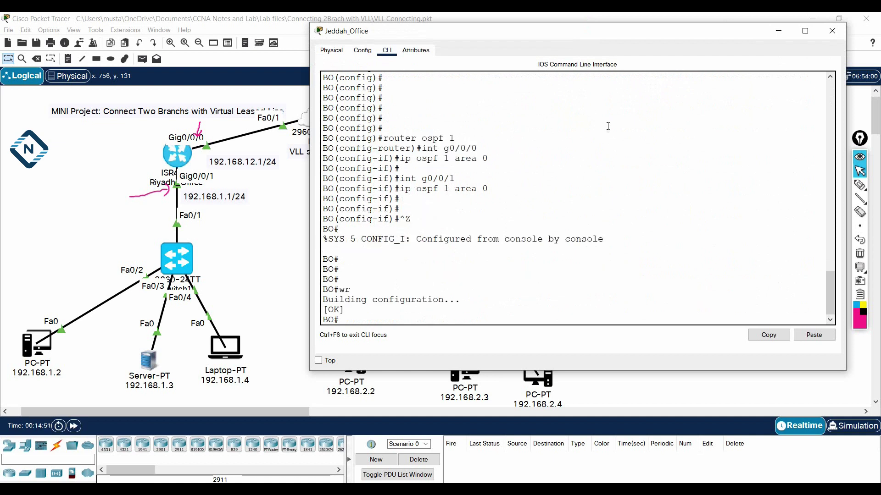
pyautogui.click(832, 31)
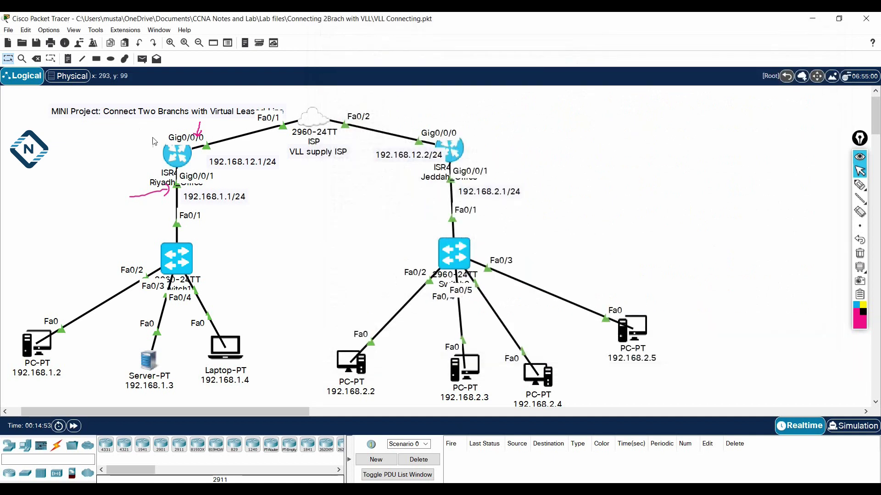
# Reopen the Riyadh office router's command line, leave configuration mode, and save the configuration with "wr".
pyautogui.click(183, 154)
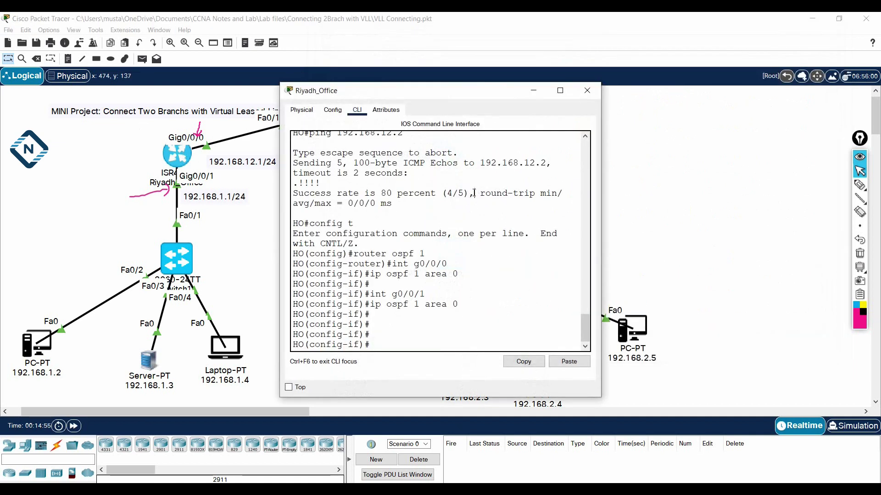
pyautogui.hotkey('ctrl', 'z')
pyautogui.press('Return')
pyautogui.press('Return')
pyautogui.press('Return')
pyautogui.press('Return')
pyautogui.press('Return')
pyautogui.write('wr')
pyautogui.press('Return')
pyautogui.press('Return')
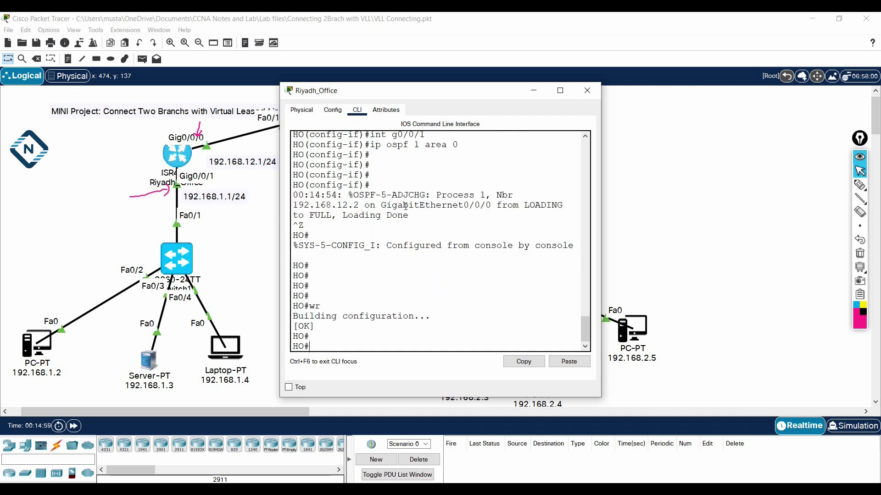
# Widen the Riyadh router's window, run "sh ip ospf neighbor", and highlight the neighbor's ID and state.
pyautogui.moveTo(386, 195); pyautogui.dragTo(546, 205)
pyautogui.moveTo(601, 172); pyautogui.dragTo(798, 175)
pyautogui.click(568, 282)
pyautogui.write('sh')
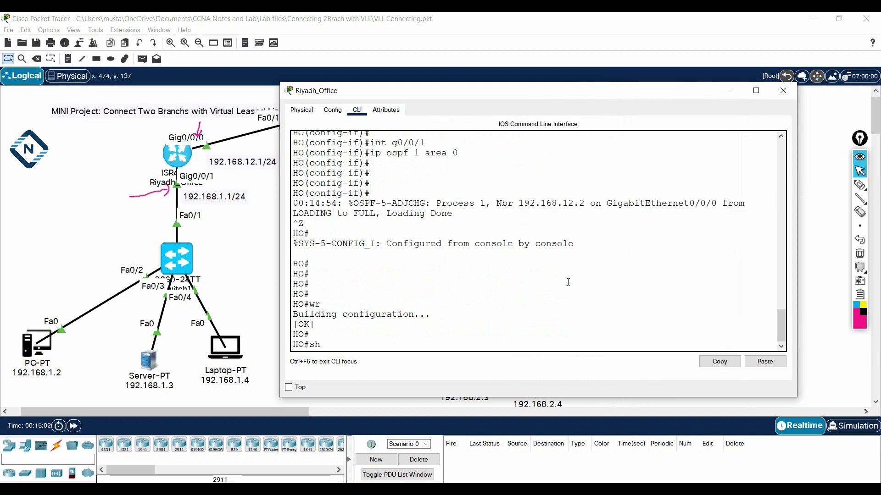
pyautogui.write(' ip os')
pyautogui.press('Tab')
pyautogui.write('ne')
pyautogui.press('Tab')
pyautogui.press('Return')
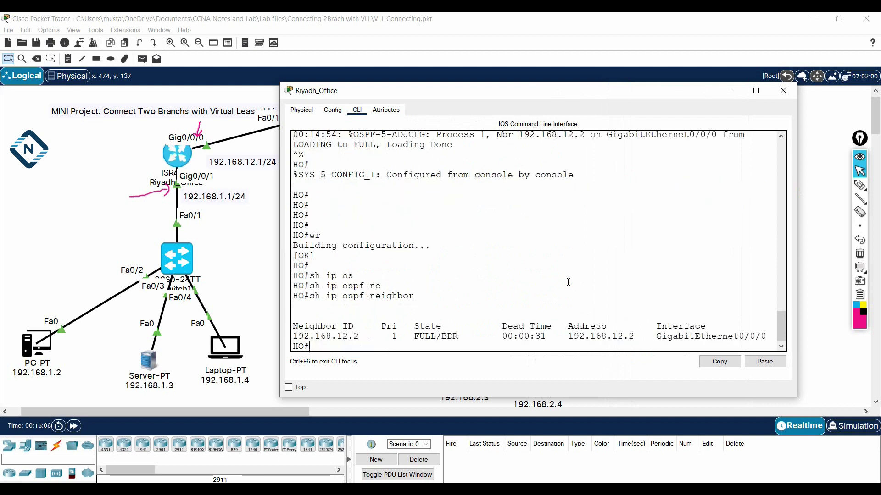
pyautogui.moveTo(361, 336); pyautogui.dragTo(336, 356)
pyautogui.click(450, 349)
pyautogui.moveTo(408, 336); pyautogui.dragTo(459, 342)
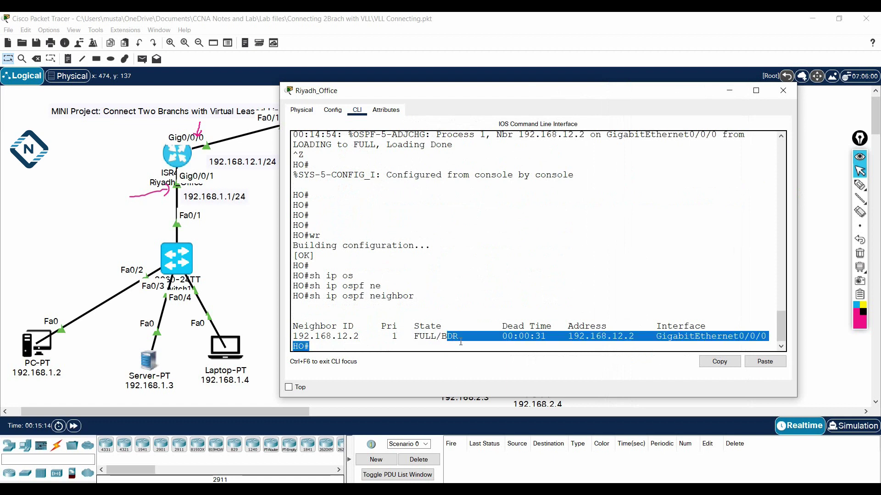
# Run "sh ip route ospf" on the Riyadh office router and highlight the learned network address.
pyautogui.click(489, 305)
pyautogui.write('sh ip rou')
pyautogui.press('Tab')
pyautogui.write('osp')
pyautogui.press('Tab')
pyautogui.press('Return')
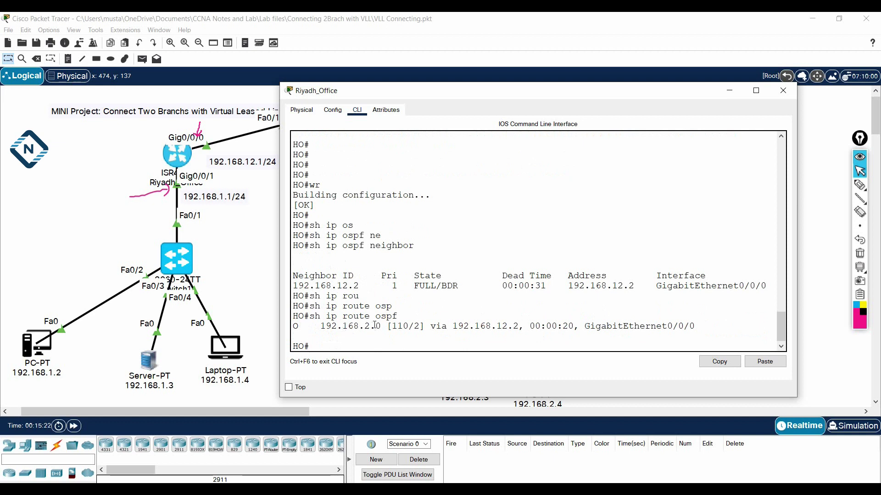
pyautogui.moveTo(381, 329); pyautogui.dragTo(317, 326)
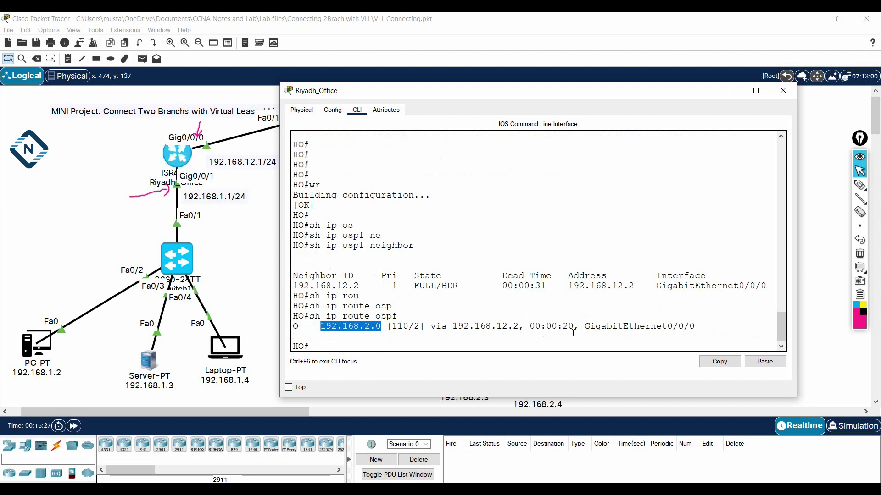
# Move the Riyadh office router's window aside to view the topology, and close the window.
pyautogui.moveTo(588, 97); pyautogui.dragTo(638, 301)
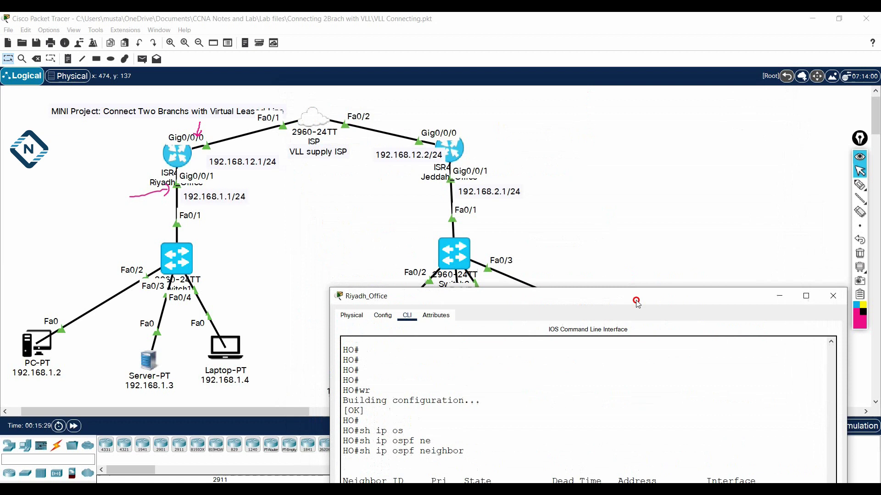
pyautogui.moveTo(520, 297); pyautogui.dragTo(504, 71)
pyautogui.click(519, 251)
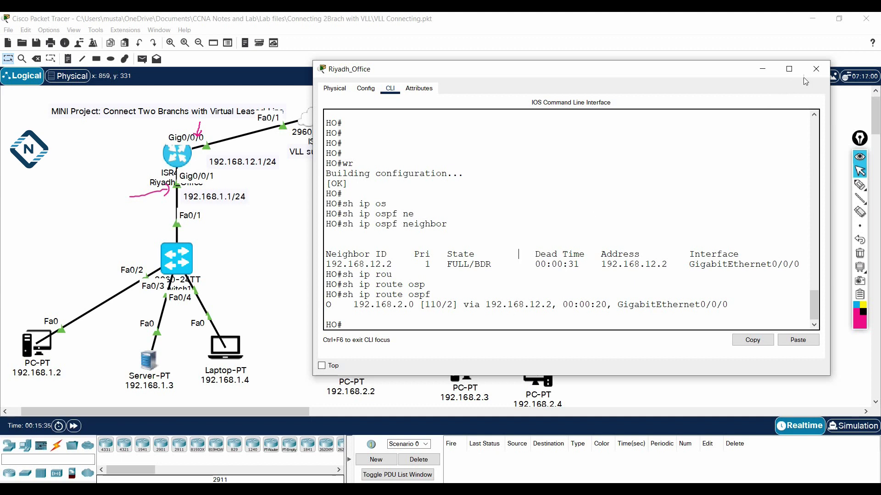
pyautogui.click(816, 69)
# Open the command prompt on PC 192.168.2.2, widen and reposition its window, and rerun "ping 192.168.1.3".
pyautogui.click(350, 363)
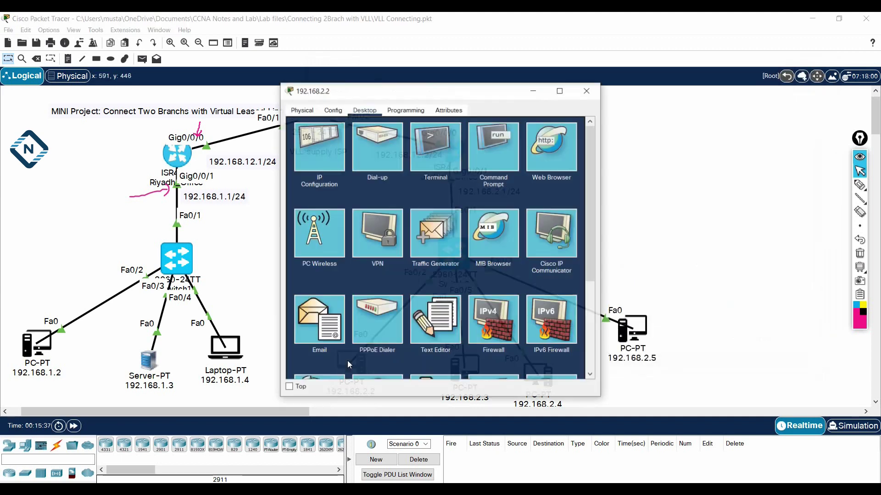
pyautogui.click(497, 144)
pyautogui.moveTo(602, 154); pyautogui.dragTo(796, 154)
pyautogui.moveTo(615, 90); pyautogui.dragTo(738, 91)
pyautogui.moveTo(641, 231); pyautogui.dragTo(627, 235)
pyautogui.press('Up')
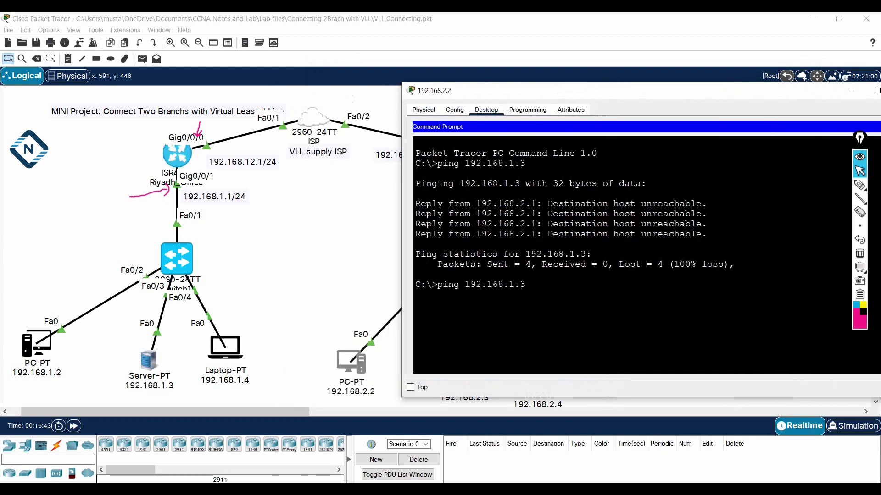
pyautogui.press('Return')
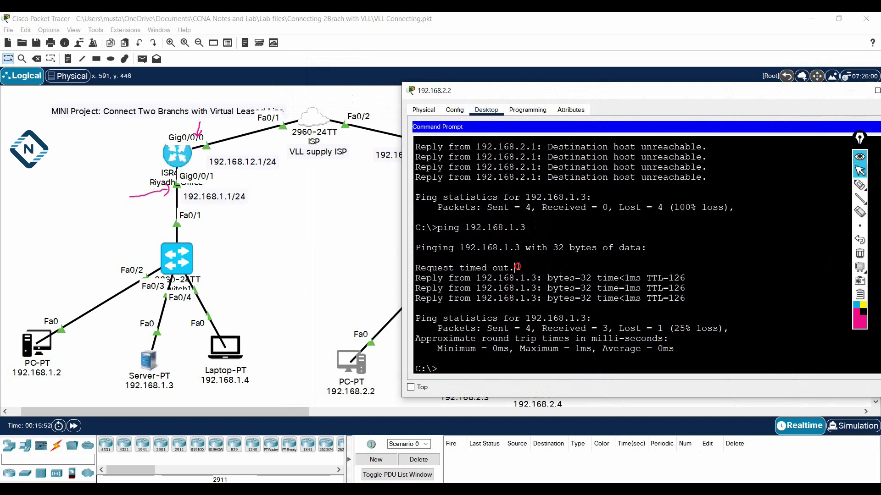
# Highlight the first response line in the output of the latest ping to 192.168.1.3.
pyautogui.moveTo(517, 266); pyautogui.dragTo(414, 271)
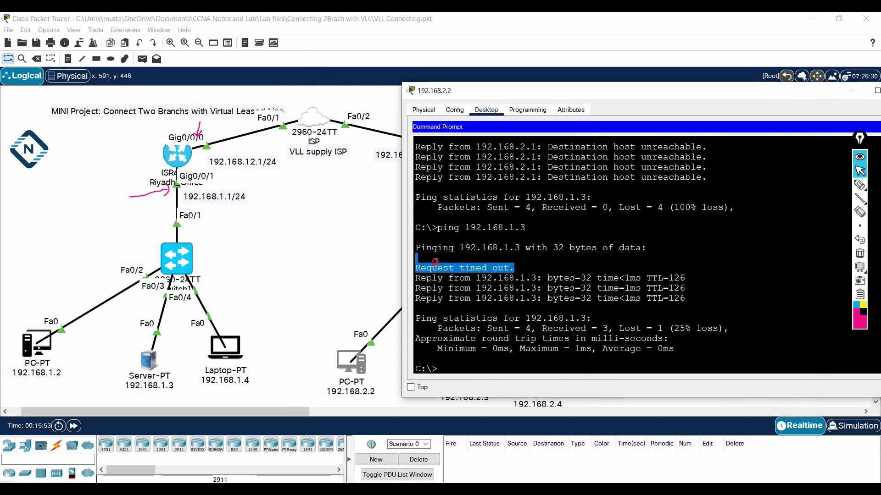
pyautogui.click(516, 266)
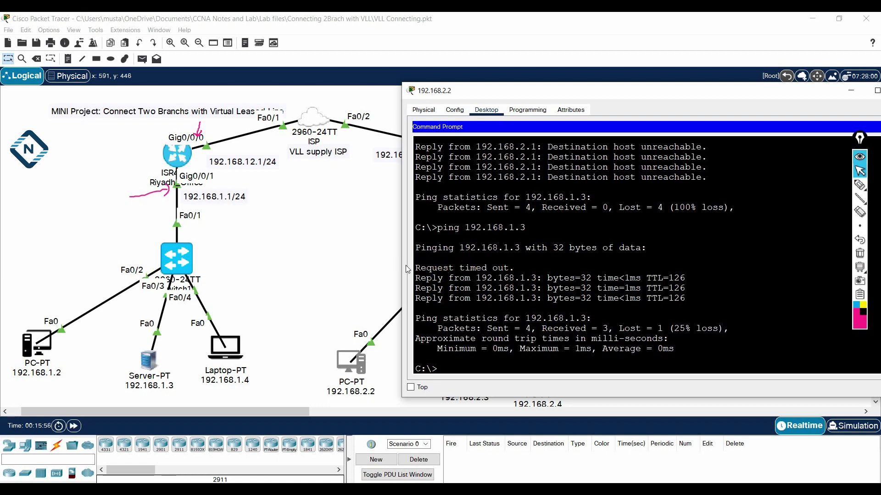
pyautogui.moveTo(515, 268); pyautogui.dragTo(414, 269)
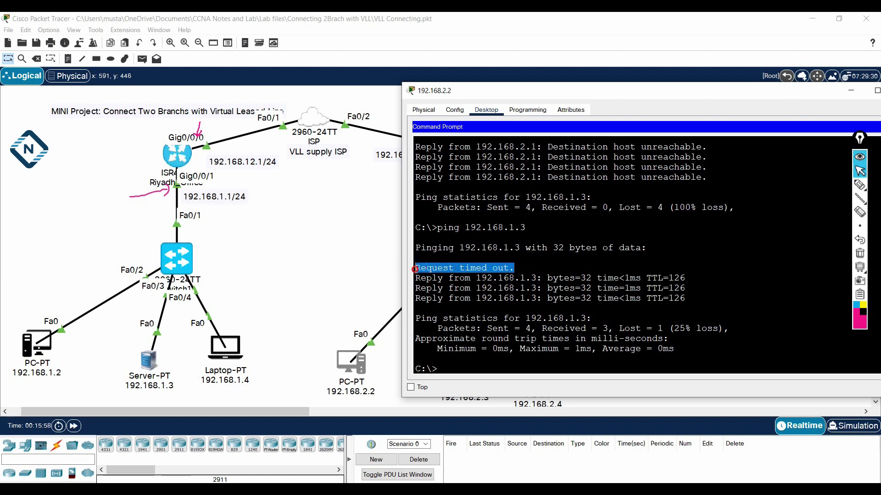
pyautogui.click(520, 268)
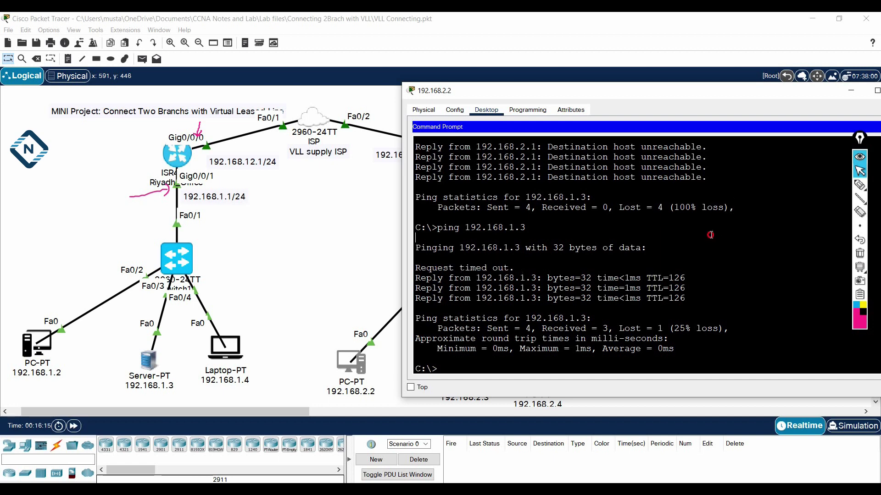
pyautogui.moveTo(521, 268); pyautogui.dragTo(409, 269)
pyautogui.click(519, 269)
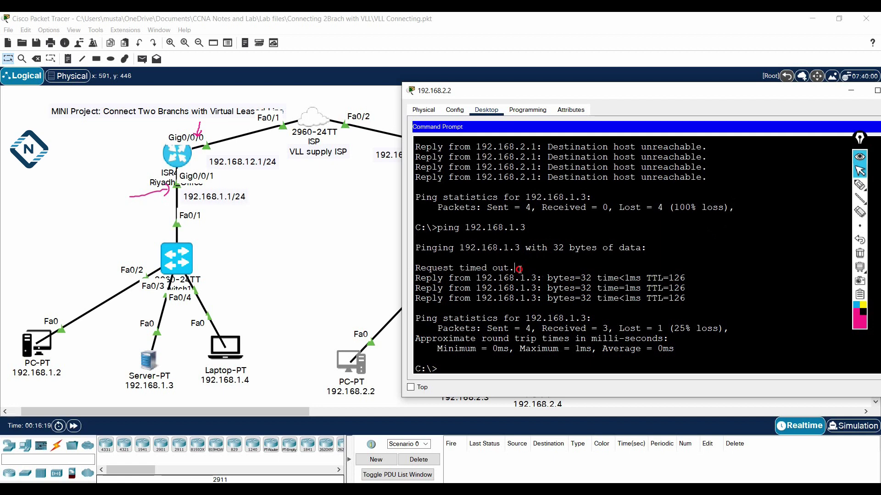
pyautogui.moveTo(518, 269); pyautogui.dragTo(377, 272)
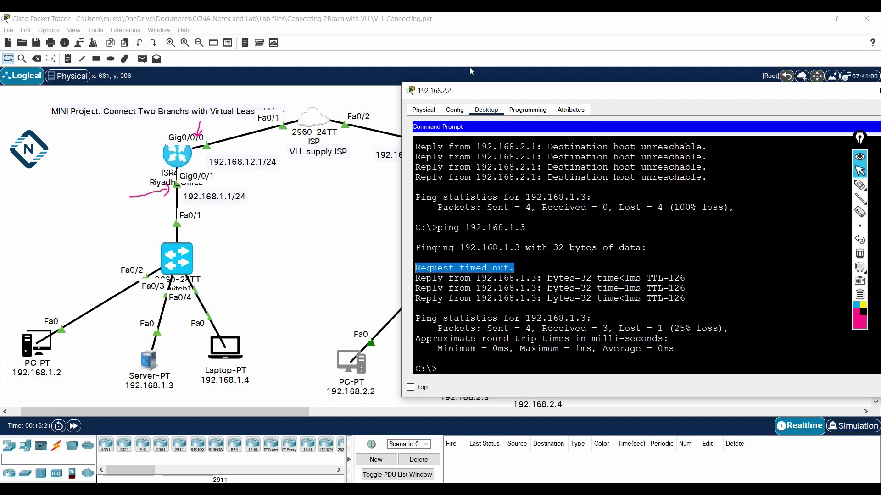
# Widen and reposition the PC's window, highlight all four response lines of the latest ping, and minimize the window.
pyautogui.moveTo(481, 91); pyautogui.dragTo(464, 70)
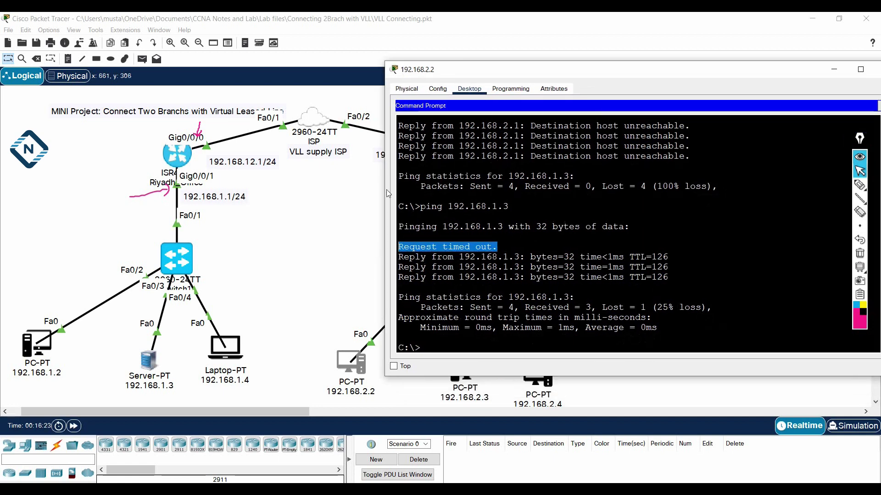
pyautogui.moveTo(387, 193); pyautogui.dragTo(276, 197)
pyautogui.moveTo(563, 288); pyautogui.dragTo(274, 252)
pyautogui.moveTo(427, 67); pyautogui.dragTo(443, 89)
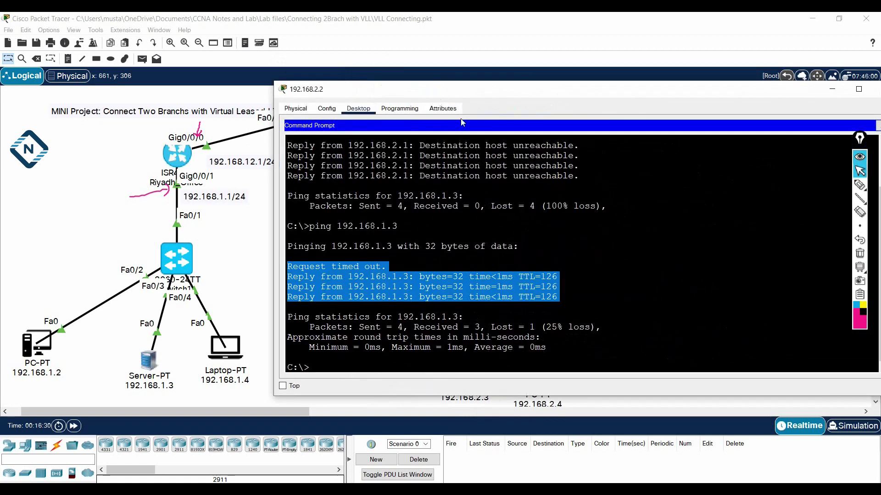
pyautogui.click(833, 89)
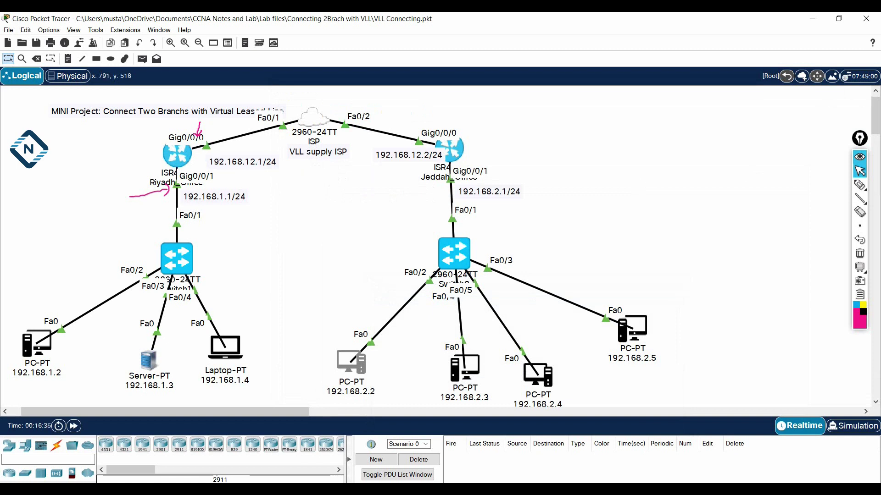
# Switch to the "Configuration for VLL.txt" notes in Notepad and review them from the beginning.
pyautogui.hotkey('alt', 'Tab')
pyautogui.scroll(5, 655, 225)
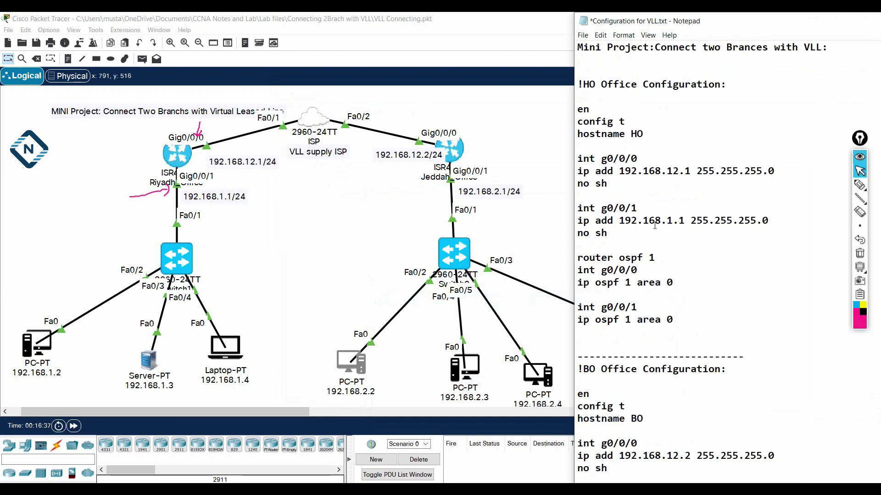